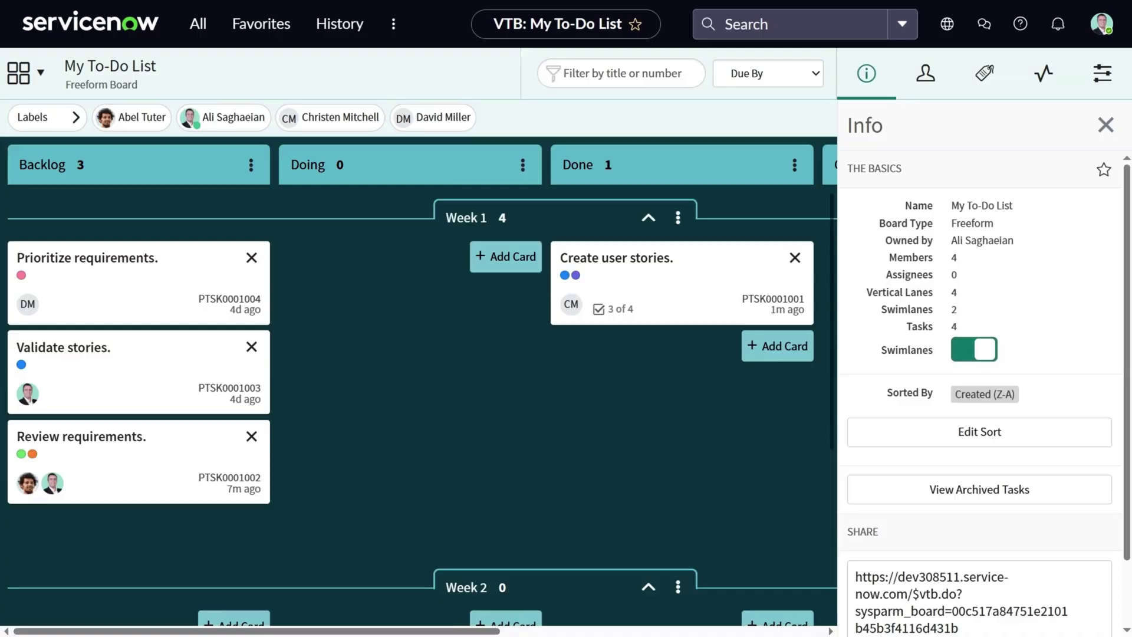
Step: Open the Open - Unassigned incidents list and filter it to State New, leaving 13 records
{"action": "left_click", "coordinate": [199, 25]}
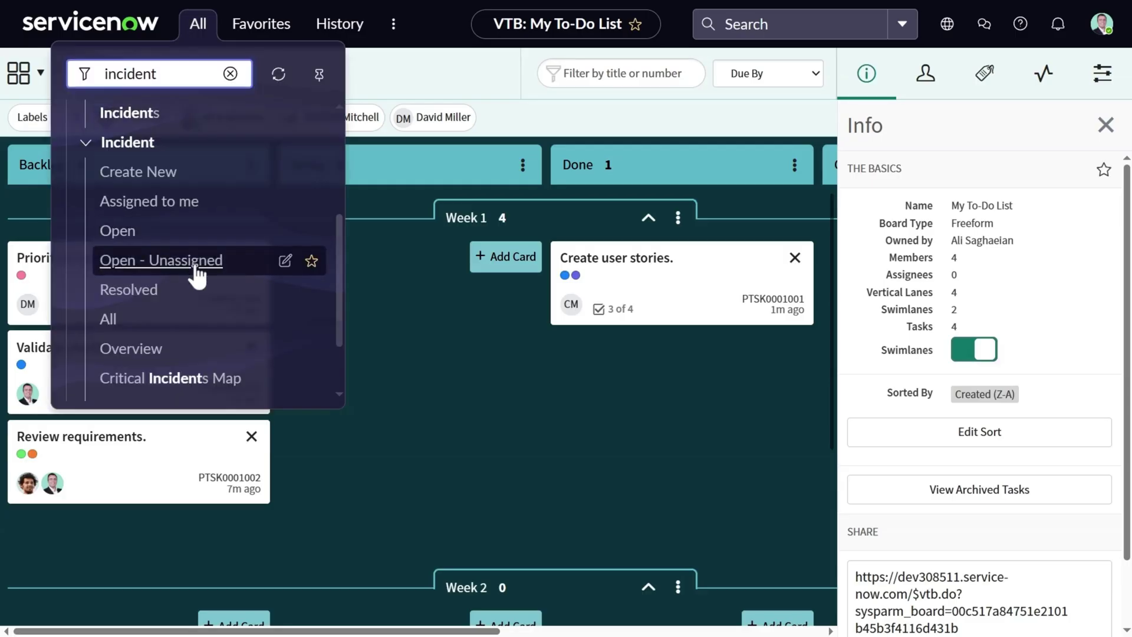
{"action": "left_click", "coordinate": [177, 261]}
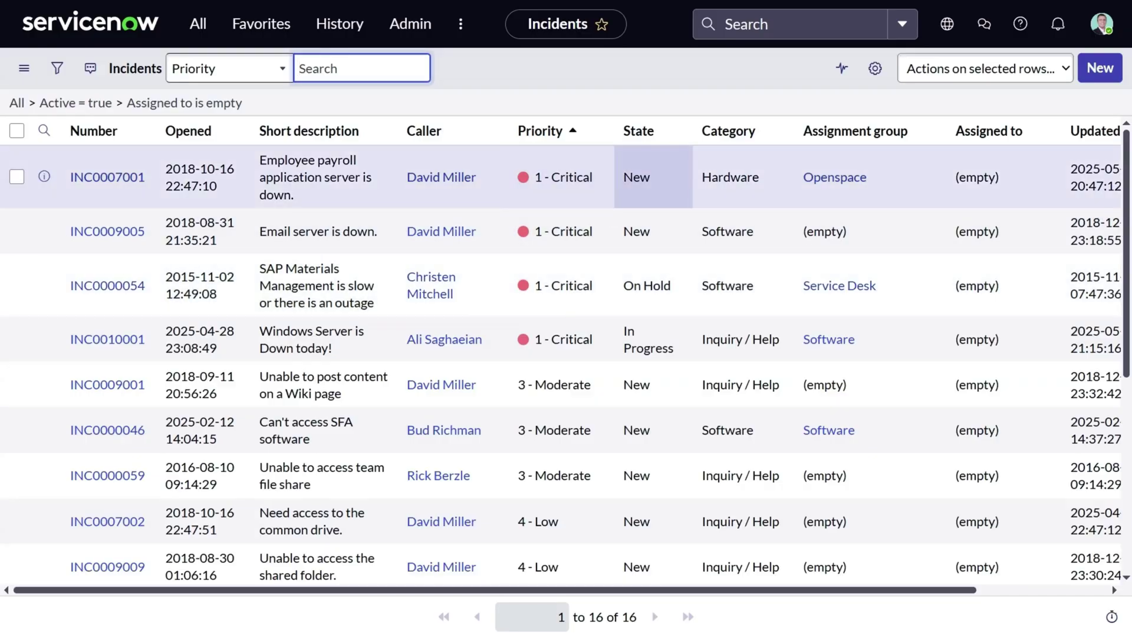
{"action": "right_click", "coordinate": [634, 178]}
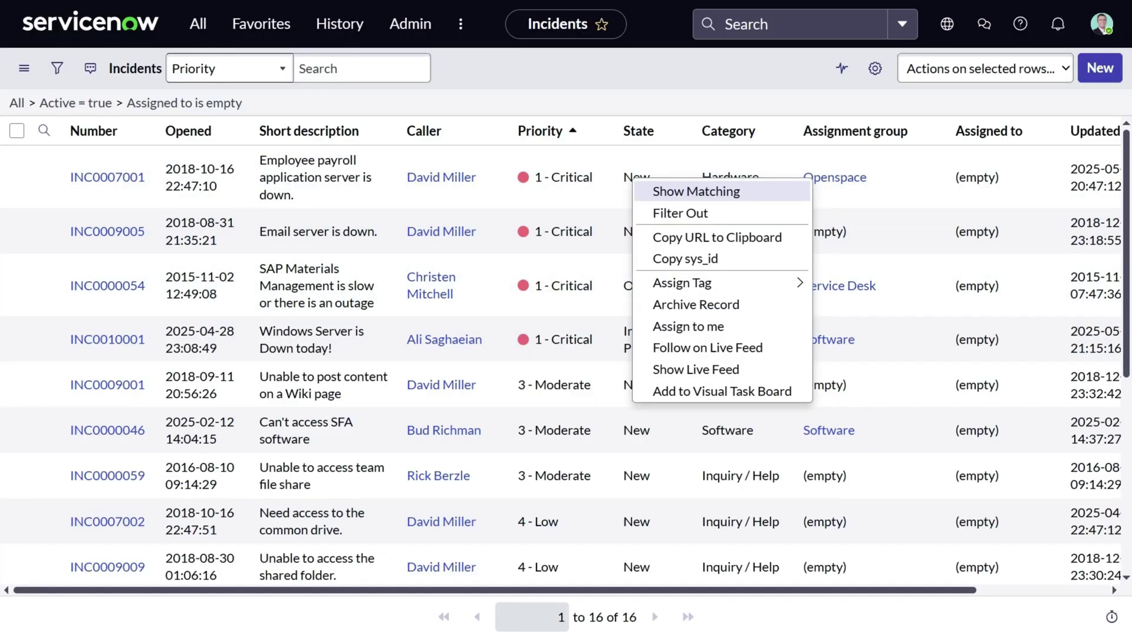
{"action": "left_click", "coordinate": [648, 193]}
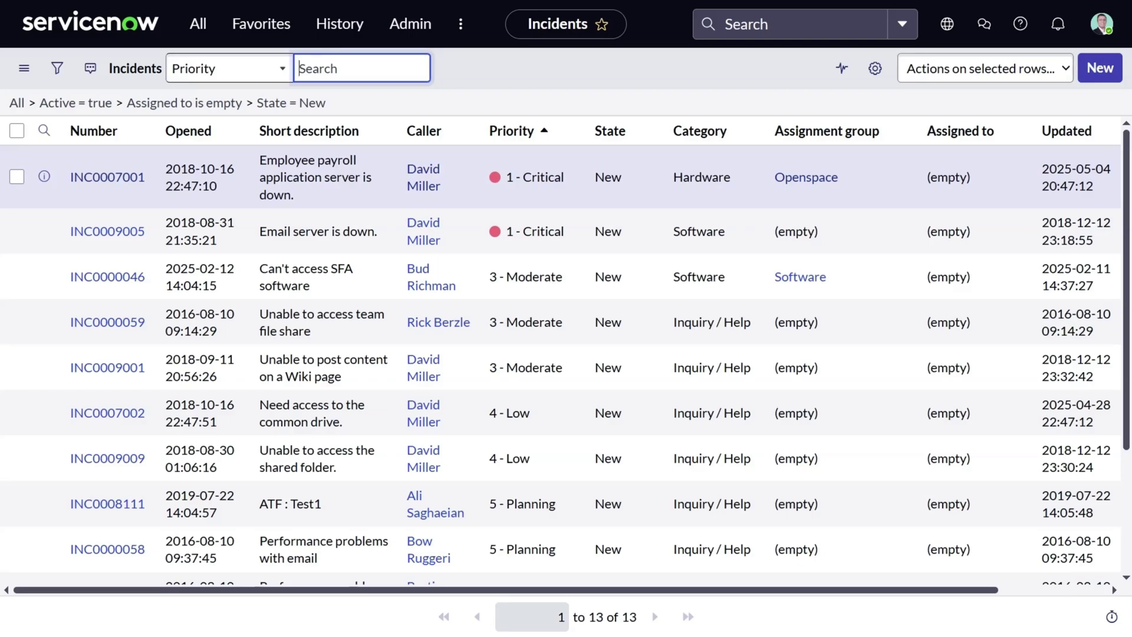
Step: Select all 13 New unassigned incidents and add them to the My To-Do List board
{"action": "left_click", "coordinate": [18, 131]}
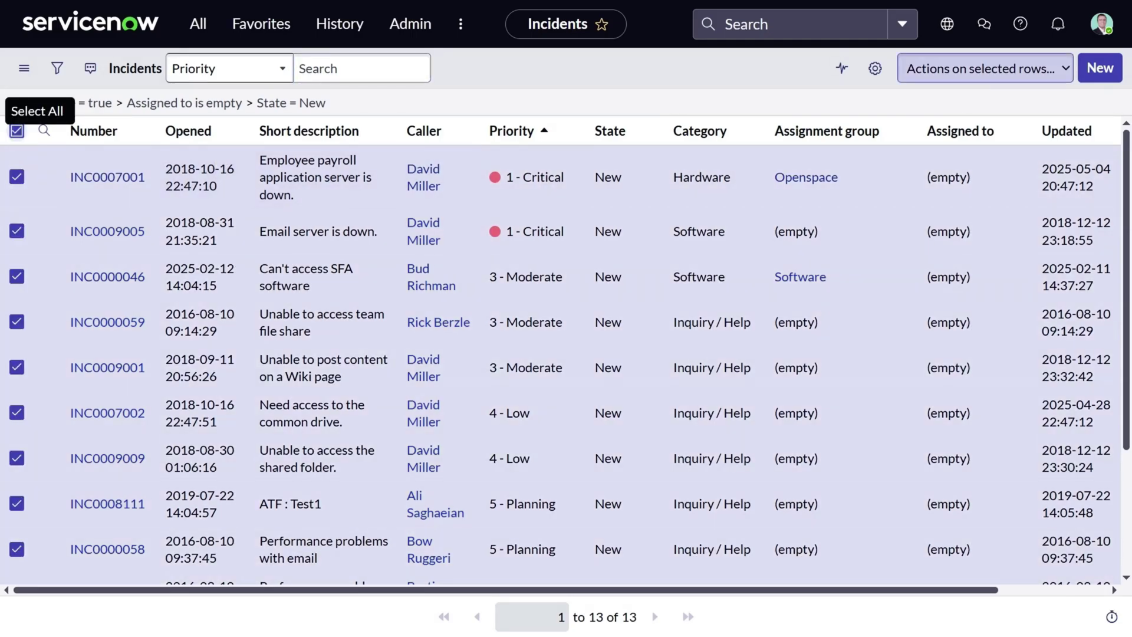
{"action": "left_click", "coordinate": [976, 83]}
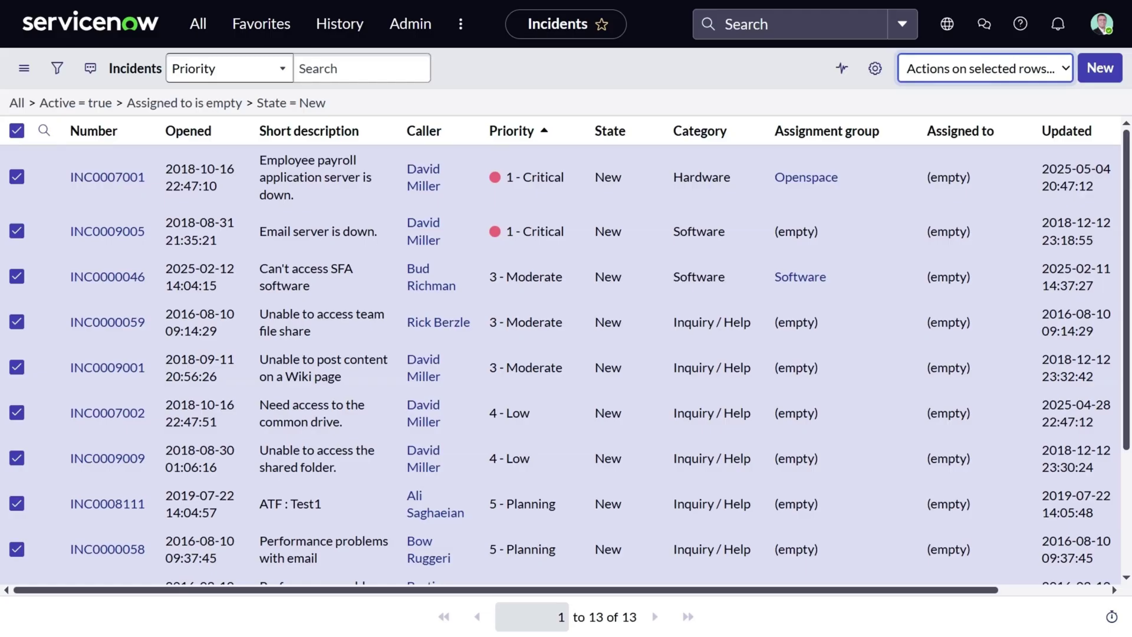
{"action": "key", "text": "Return"}
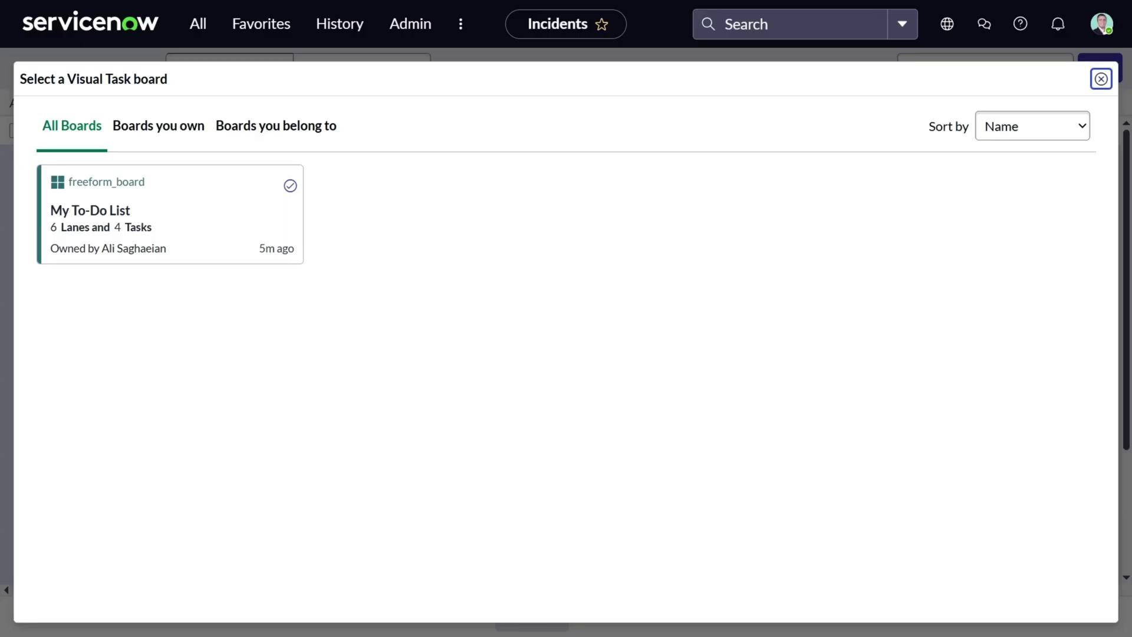
{"action": "left_click", "coordinate": [233, 236]}
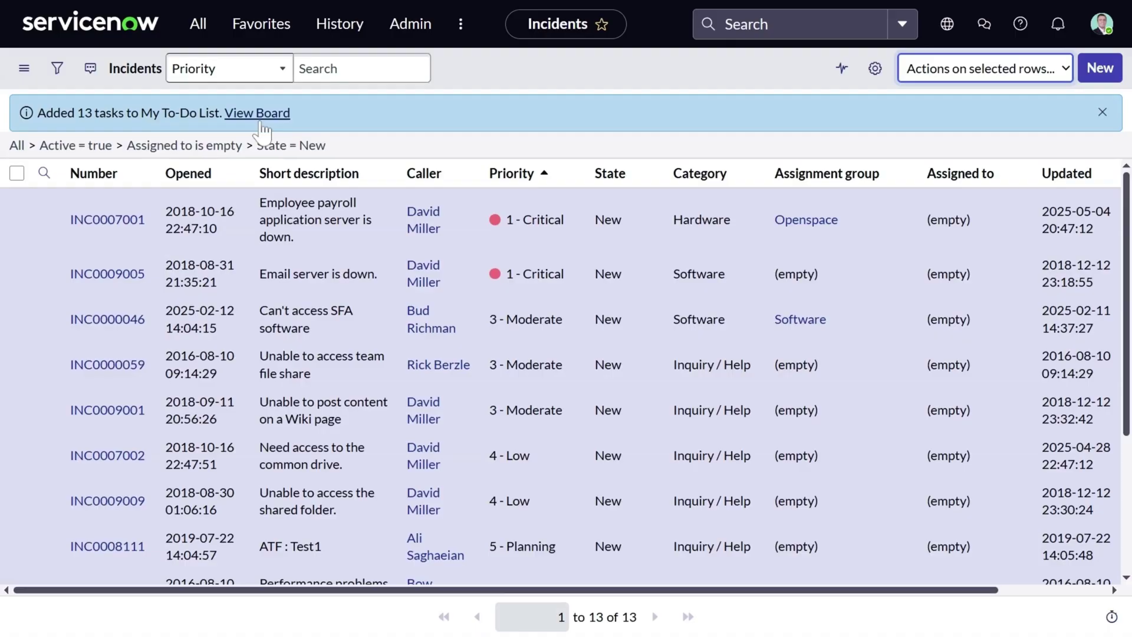
Step: Open the My To-Do List board and review the added incidents in the Backlog lane
{"action": "left_click", "coordinate": [260, 115]}
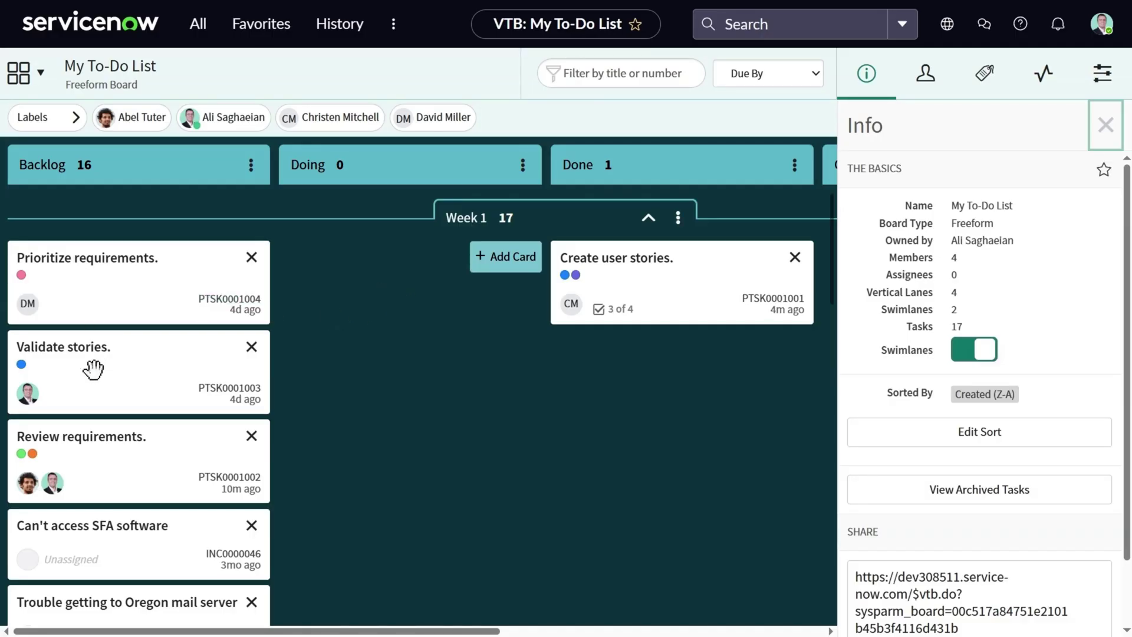
{"action": "scroll", "coordinate": [93, 370], "scroll_direction": "down", "scroll_amount": 1}
{"action": "scroll", "coordinate": [93, 378], "scroll_direction": "down", "scroll_amount": 15}
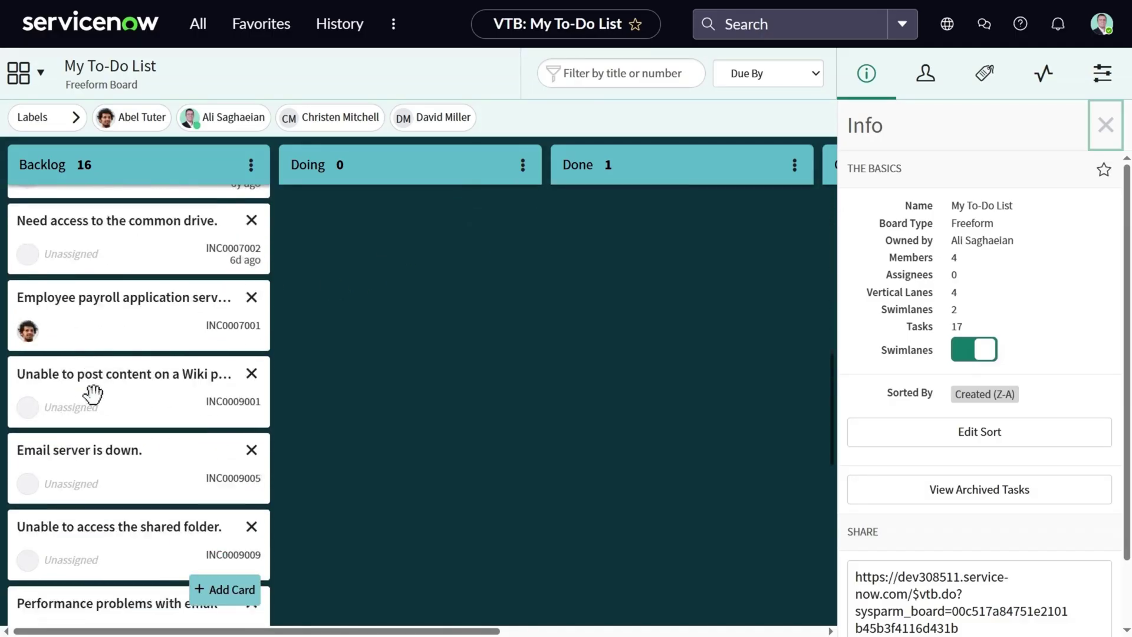
{"action": "scroll", "coordinate": [92, 394], "scroll_direction": "down", "scroll_amount": 1}
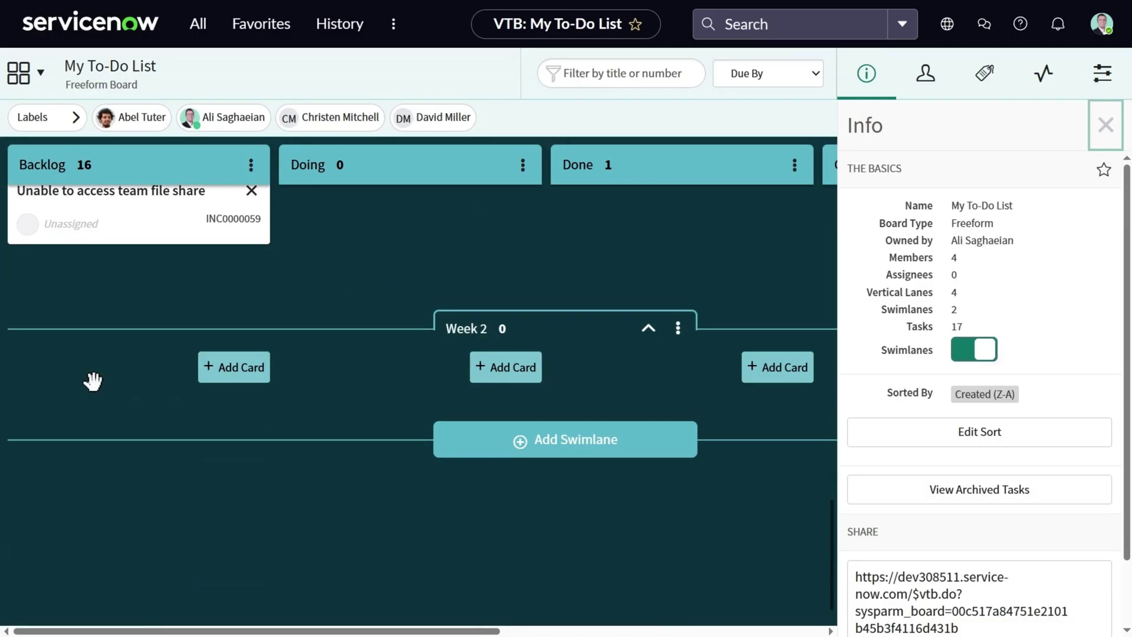
Step: Move the team file share, wifi performance and email performance incidents into Week 2
{"action": "left_click_drag", "start_coordinate": [130, 254], "coordinate": [133, 474]}
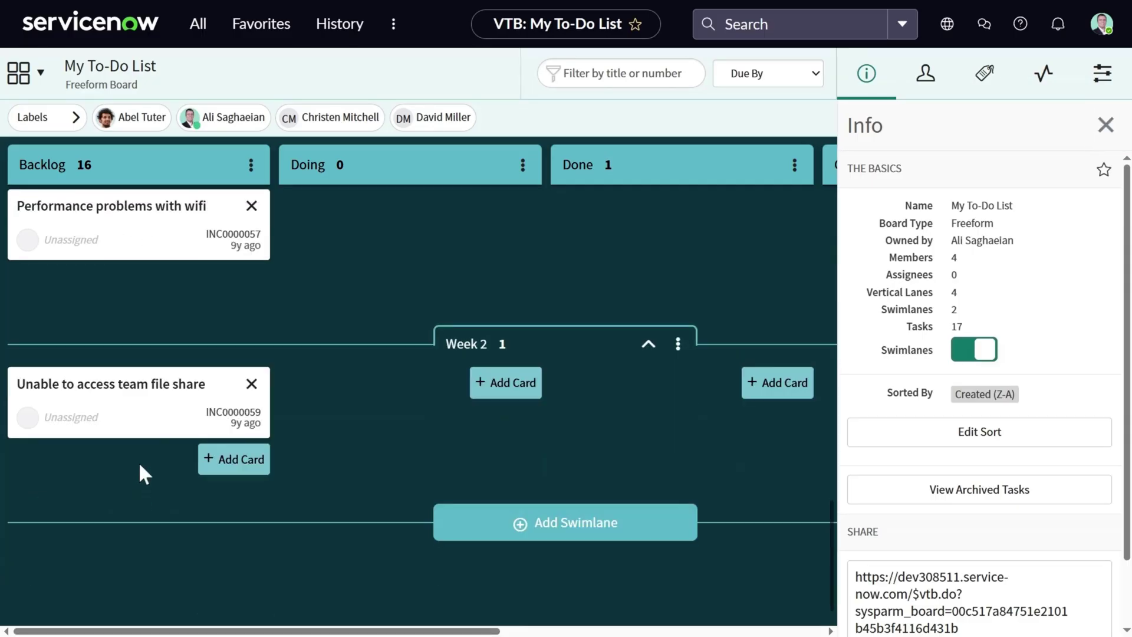
{"action": "left_click_drag", "start_coordinate": [136, 228], "coordinate": [142, 521]}
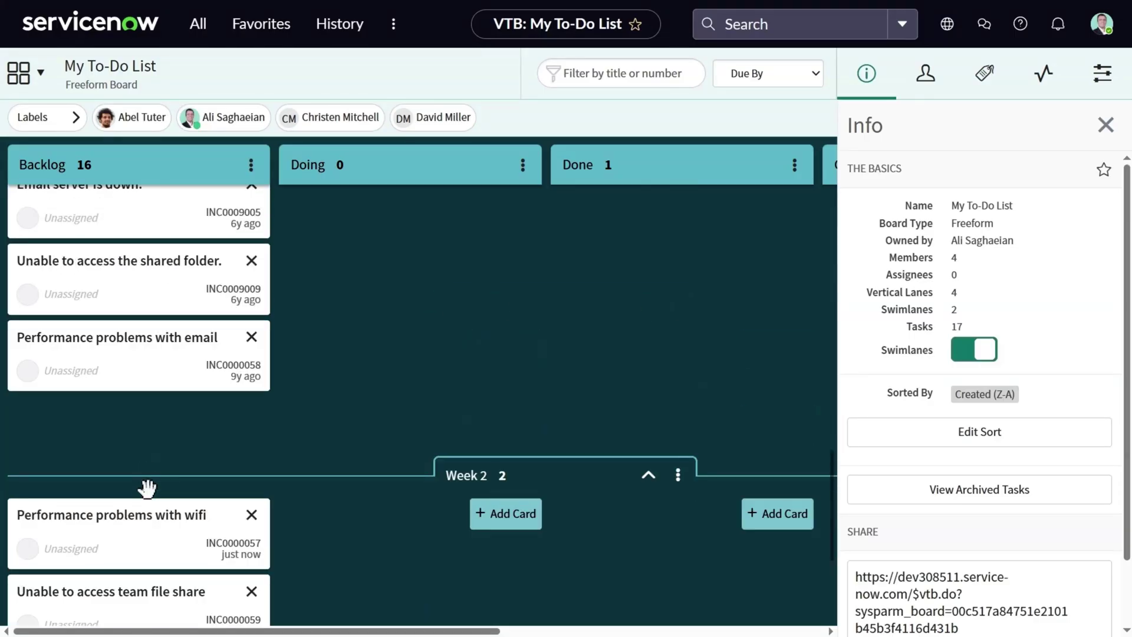
{"action": "mouse_move", "coordinate": [147, 356]}
{"action": "left_click_drag", "start_coordinate": [147, 392], "coordinate": [147, 526]}
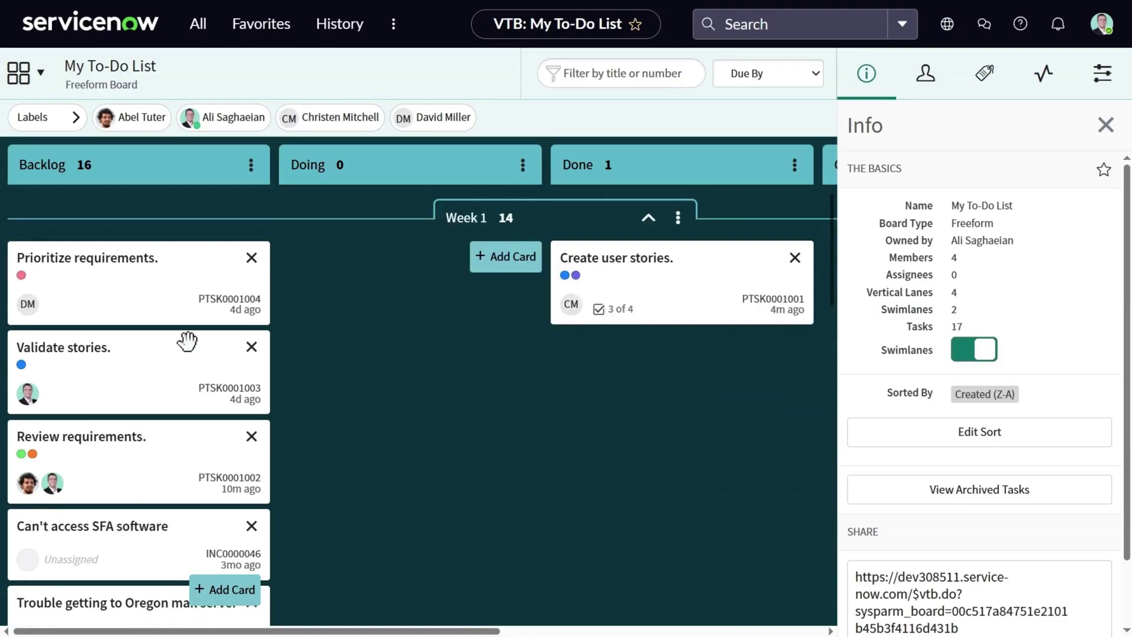
Step: Move Prioritize requirements, Validate stories and Review requirements from Backlog into Doing
{"action": "left_click_drag", "start_coordinate": [172, 295], "coordinate": [440, 298]}
{"action": "left_click_drag", "start_coordinate": [123, 240], "coordinate": [394, 331]}
{"action": "left_click_drag", "start_coordinate": [146, 286], "coordinate": [426, 339]}
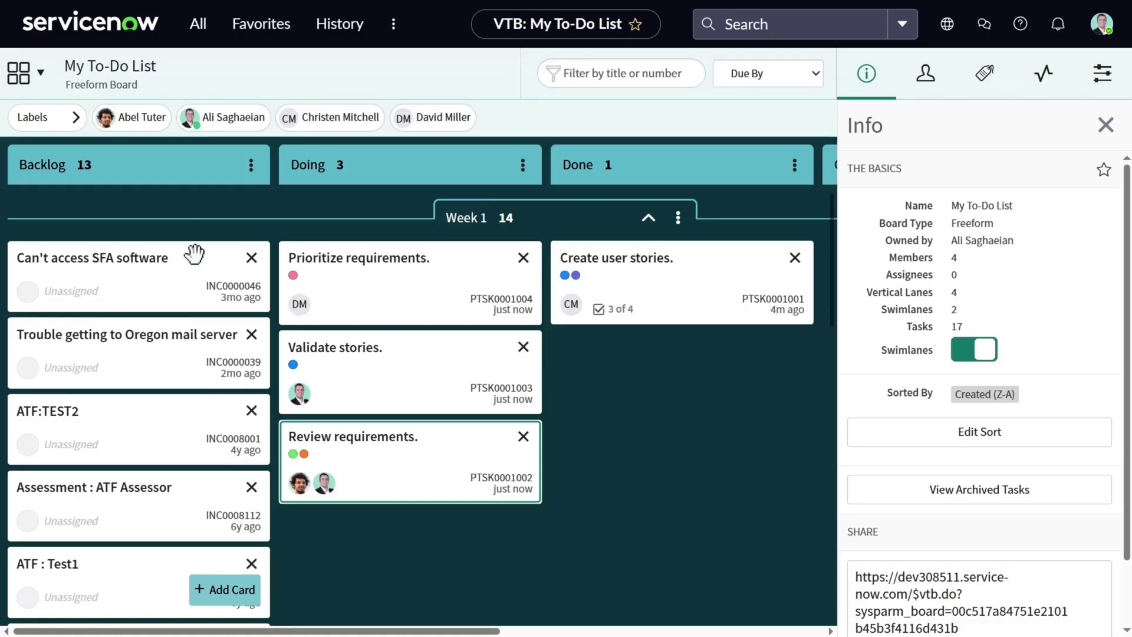
Step: Open CHG0040007 from the open change requests and add it to the My To-Do List board
{"action": "left_click", "coordinate": [202, 34]}
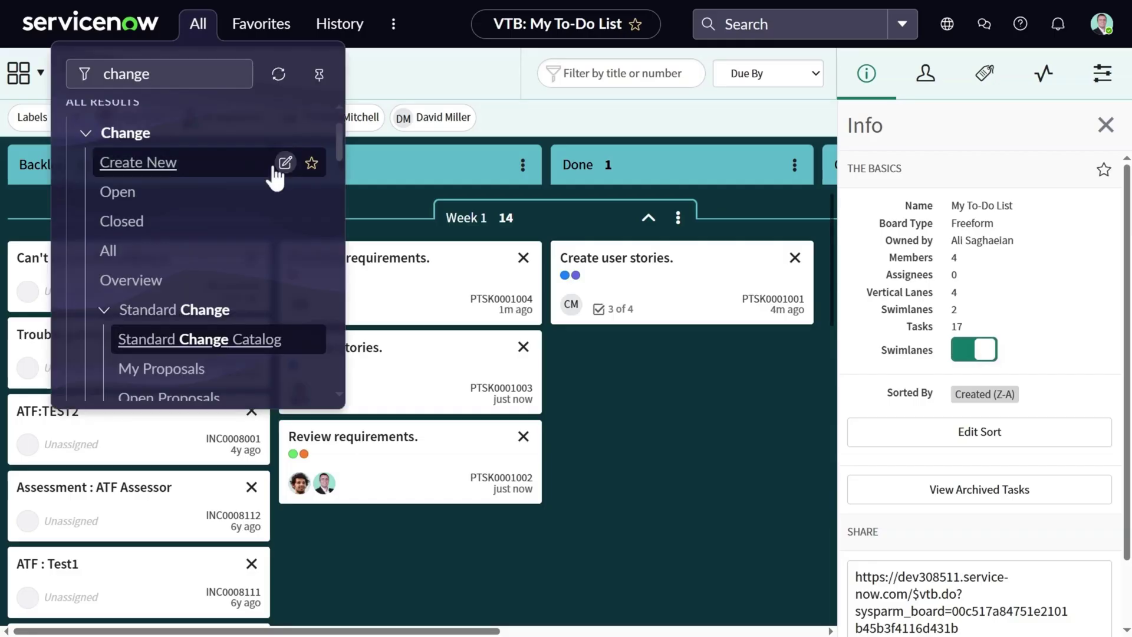
{"action": "left_click", "coordinate": [111, 201]}
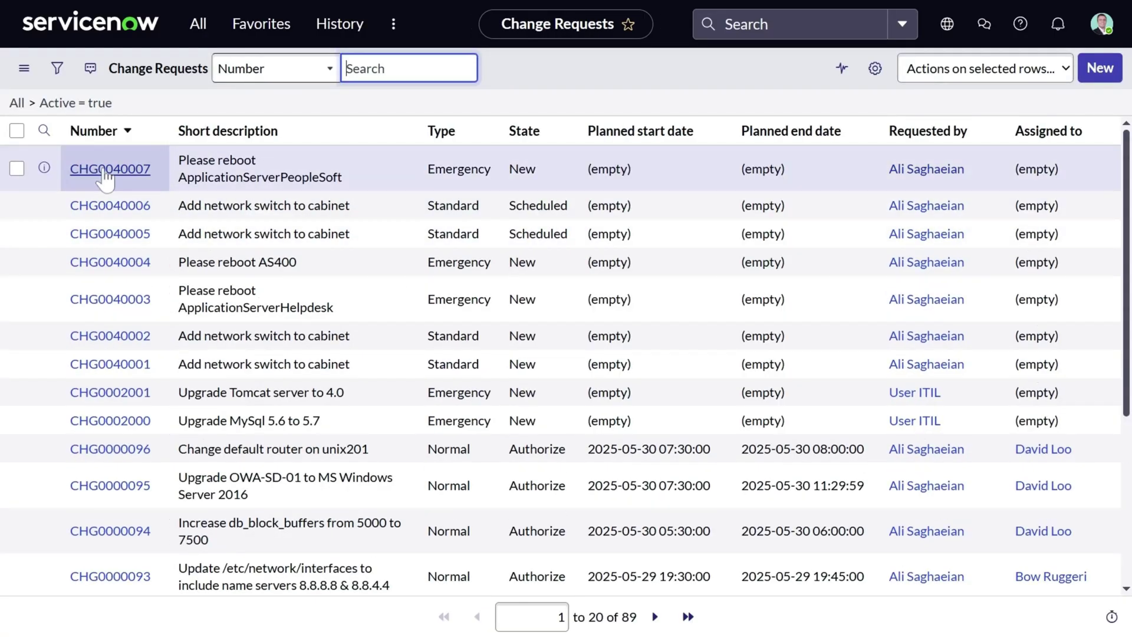
{"action": "left_click", "coordinate": [106, 175]}
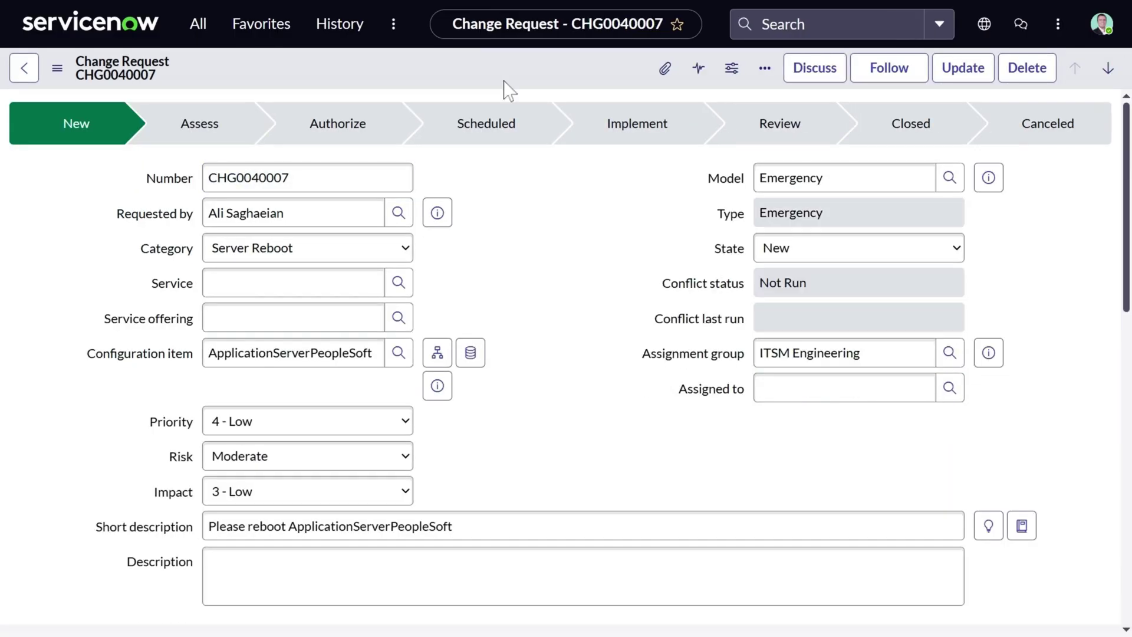
{"action": "right_click", "coordinate": [506, 90]}
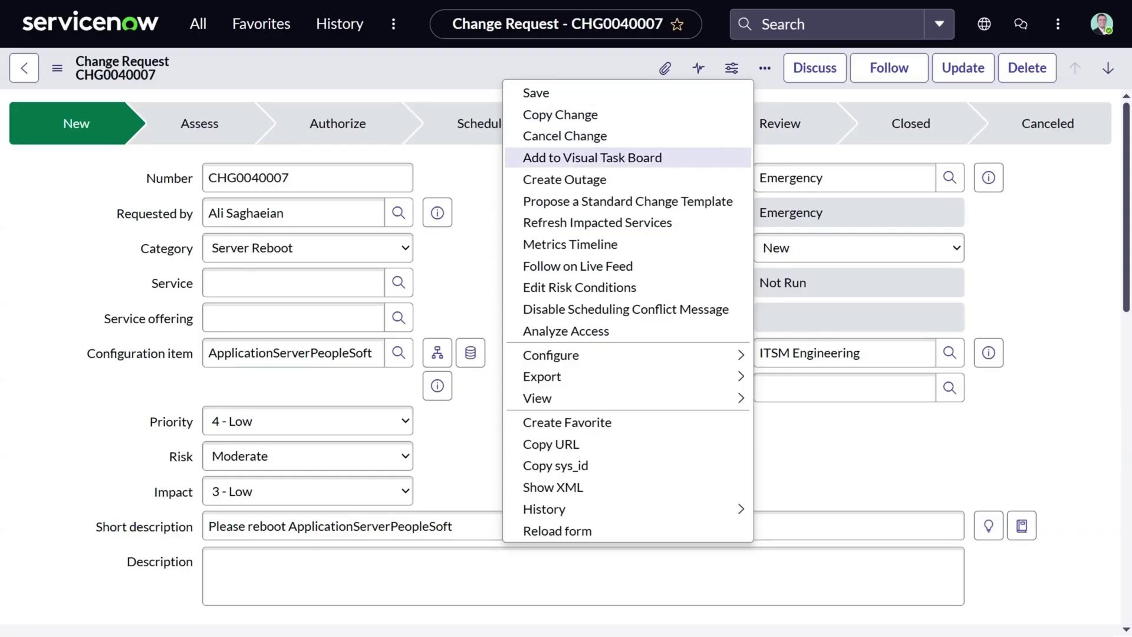
{"action": "left_click", "coordinate": [690, 158]}
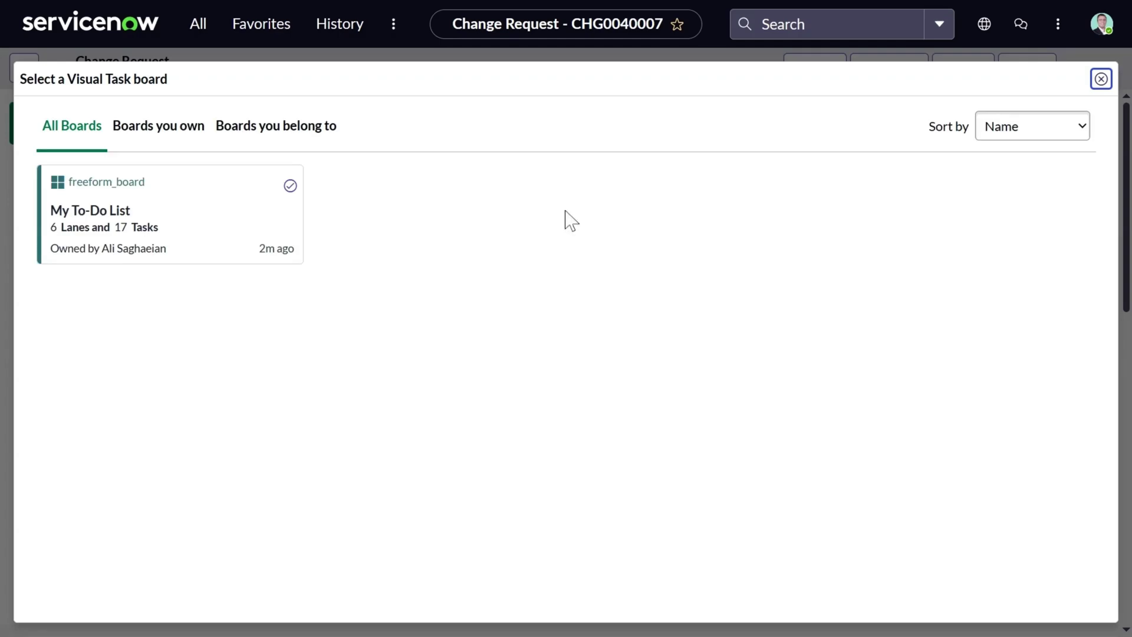
{"action": "left_click", "coordinate": [161, 210]}
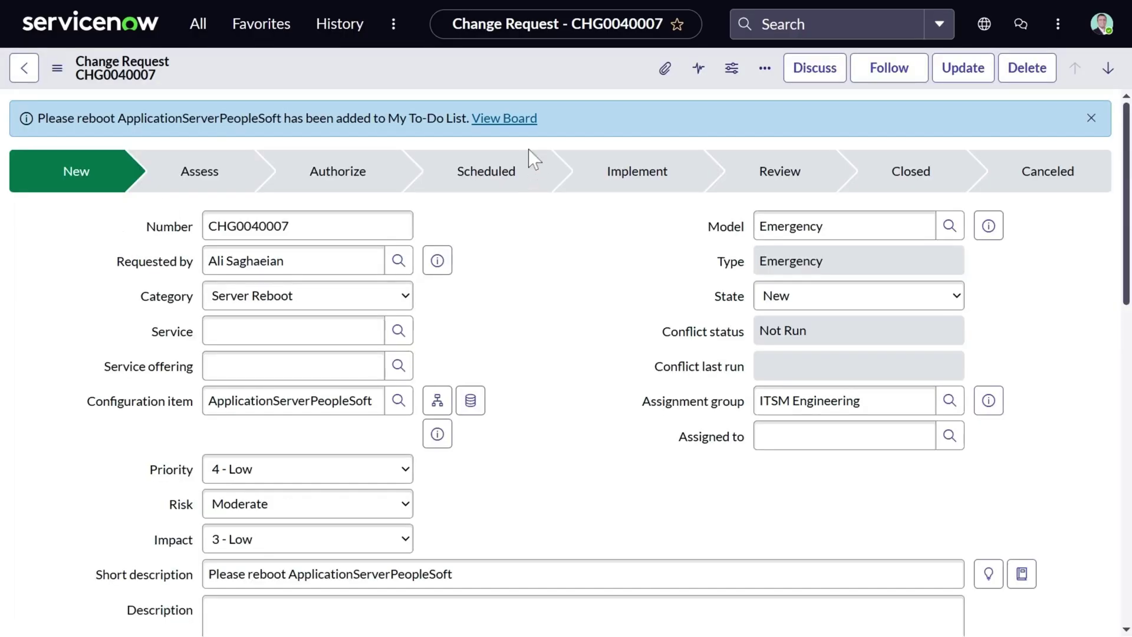
Step: On the board, locate the new change card and archive the 'Can't access SFA software' card
{"action": "left_click", "coordinate": [507, 119]}
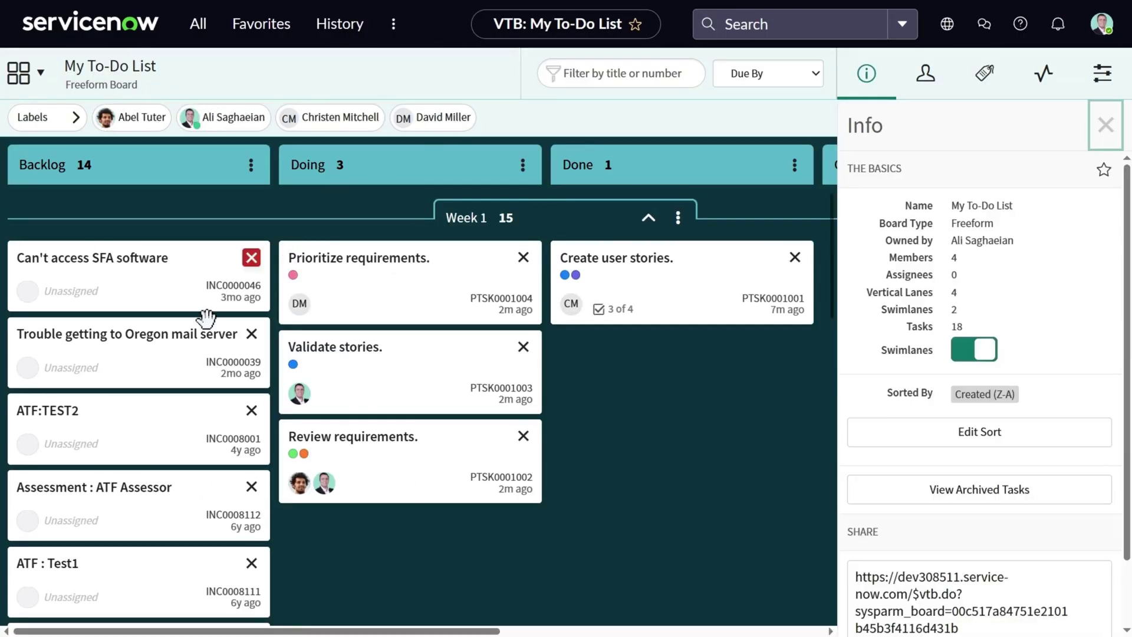
{"action": "scroll", "coordinate": [171, 374], "scroll_direction": "down", "scroll_amount": 7}
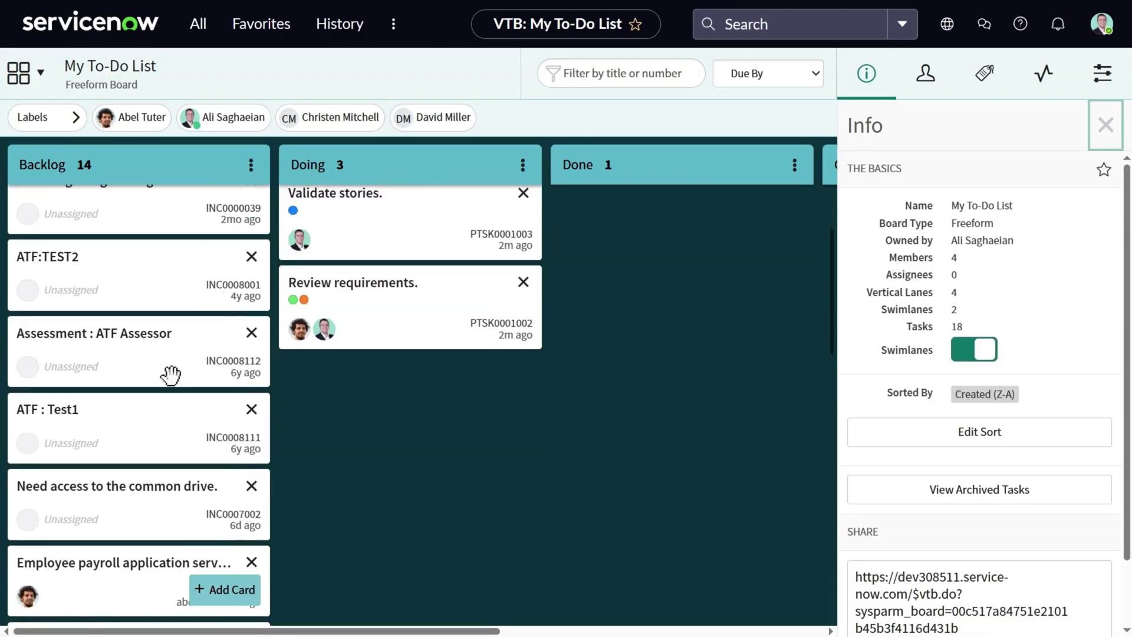
{"action": "scroll", "coordinate": [177, 383], "scroll_direction": "down", "scroll_amount": 3}
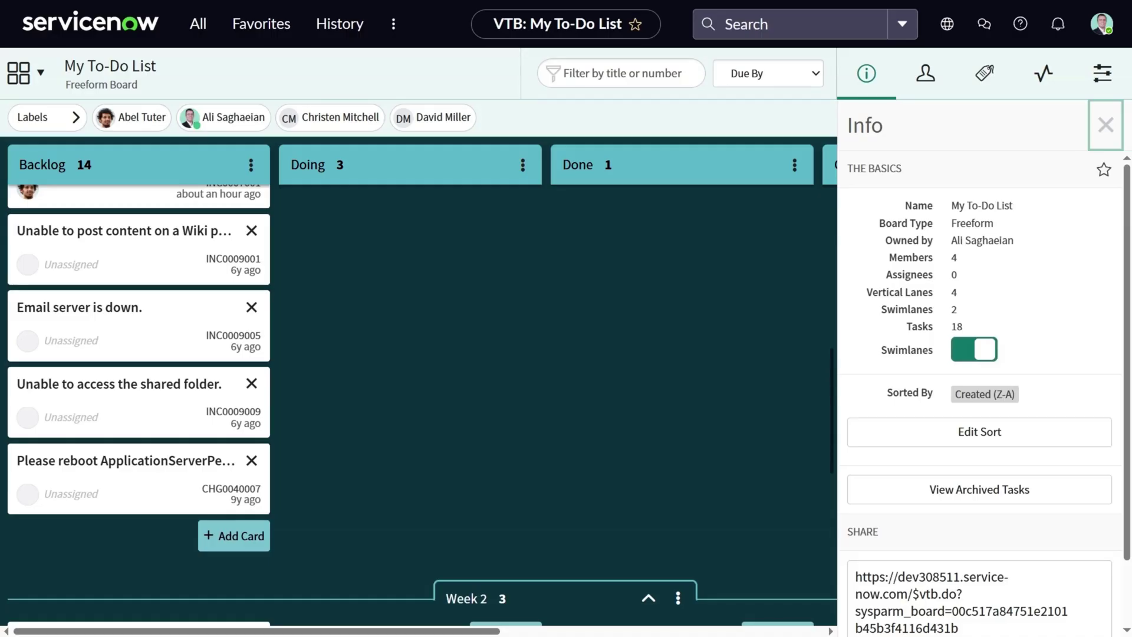
{"action": "scroll", "coordinate": [629, 399], "scroll_direction": "up", "scroll_amount": 10}
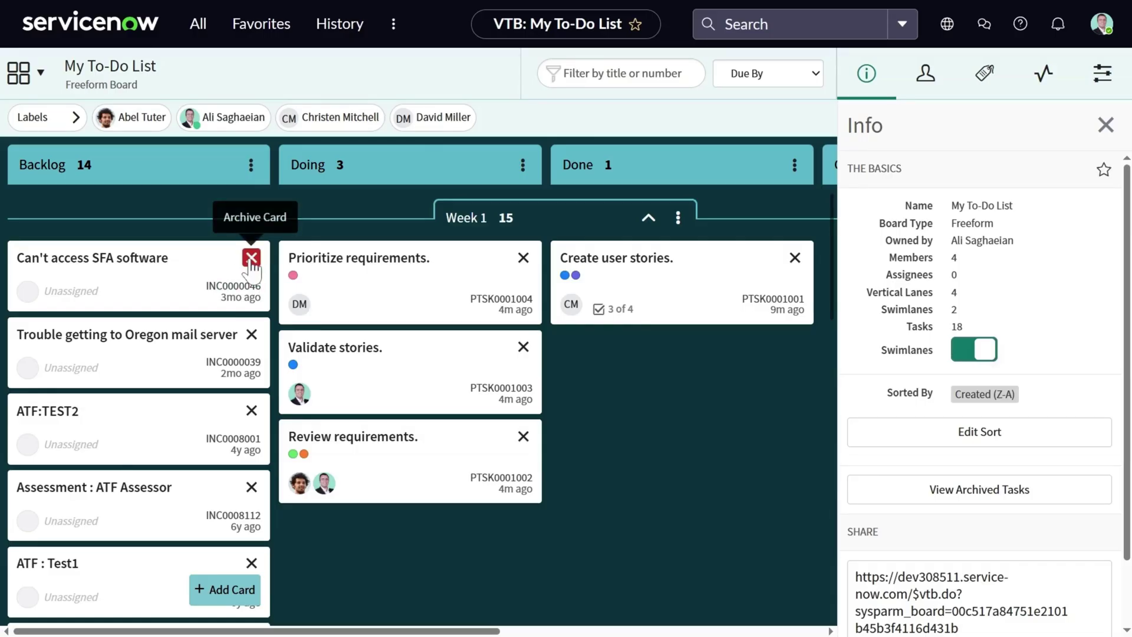
{"action": "left_click", "coordinate": [250, 259]}
{"action": "left_click", "coordinate": [604, 165]}
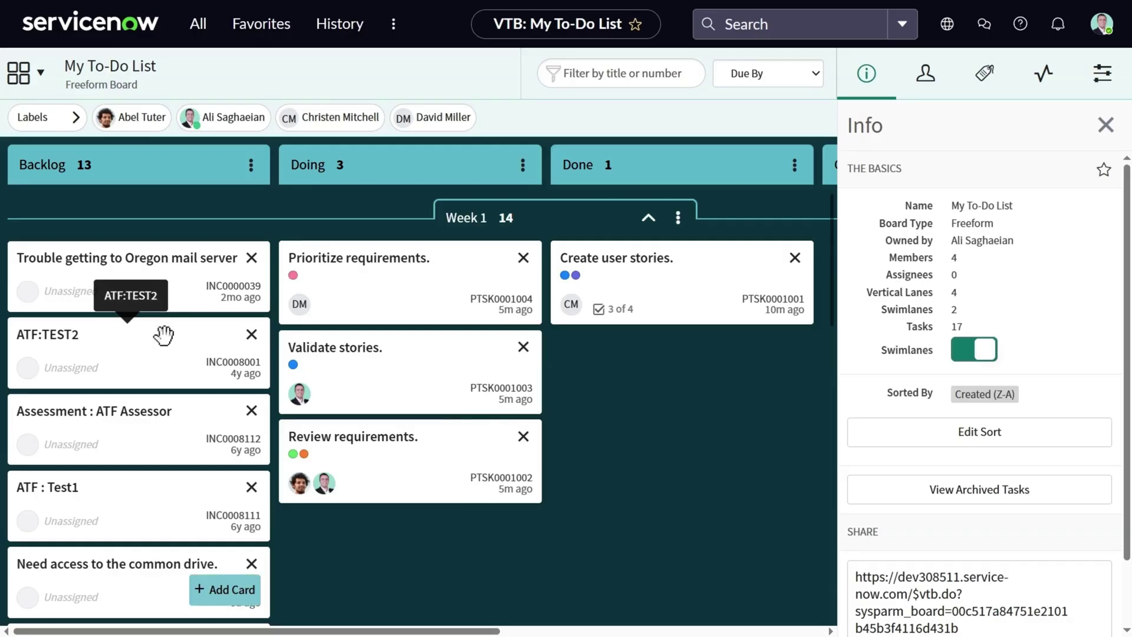
Step: Move ATF:TEST2 and 'Email server is down.' into Doing, and the server reboot change into Done
{"action": "left_click_drag", "start_coordinate": [162, 334], "coordinate": [417, 337]}
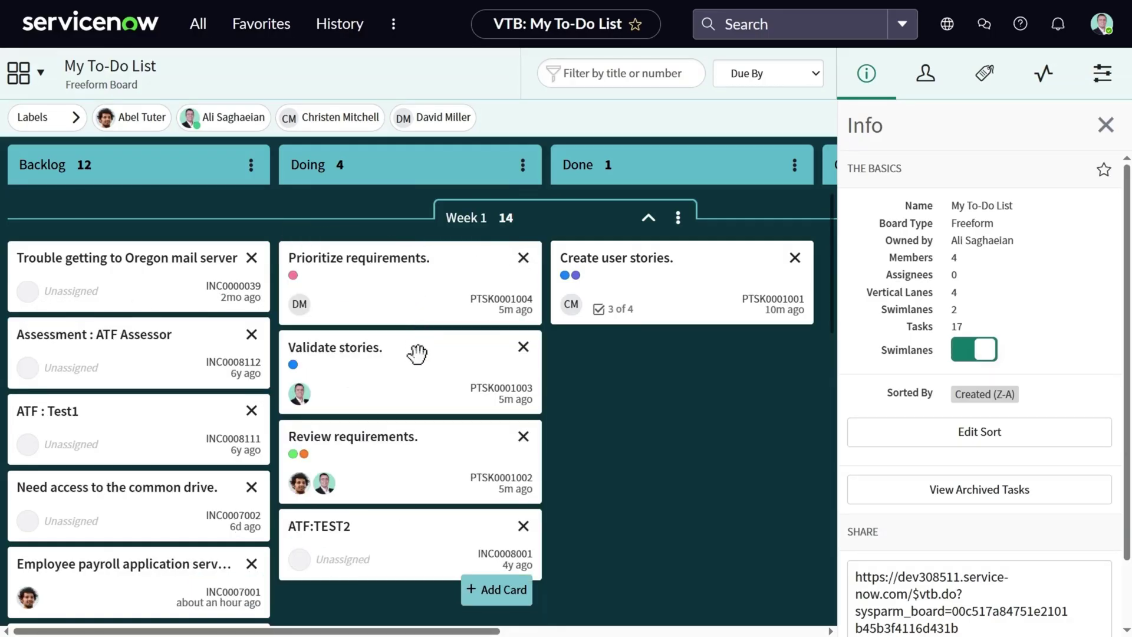
{"action": "scroll", "coordinate": [417, 354], "scroll_direction": "down", "scroll_amount": 5}
{"action": "left_click_drag", "start_coordinate": [214, 399], "coordinate": [147, 425]}
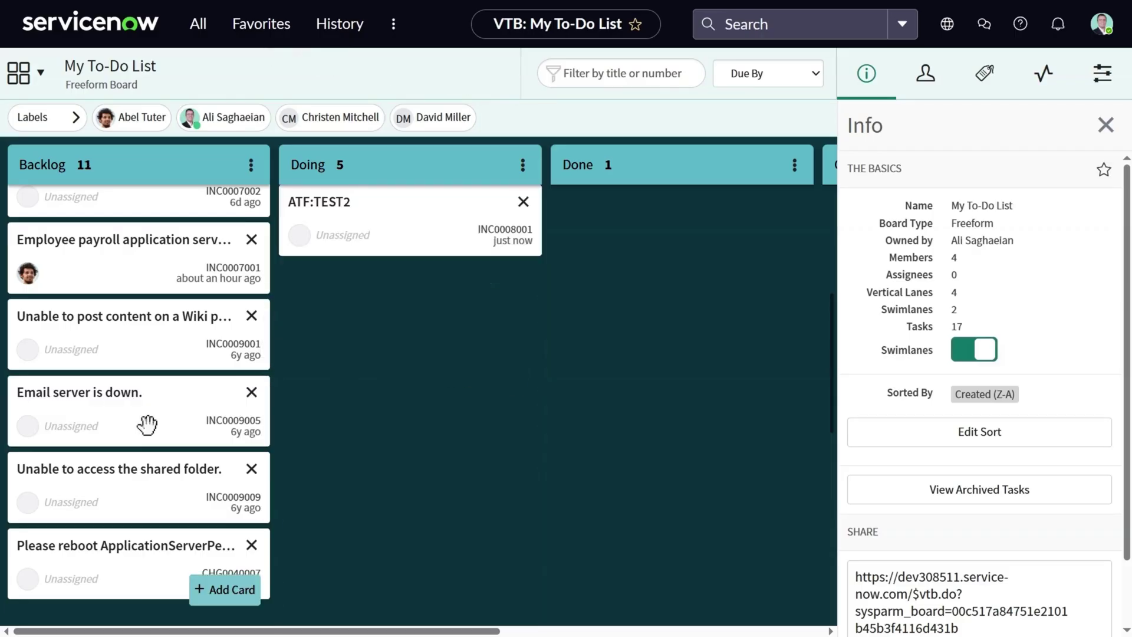
{"action": "left_click_drag", "start_coordinate": [119, 466], "coordinate": [642, 260]}
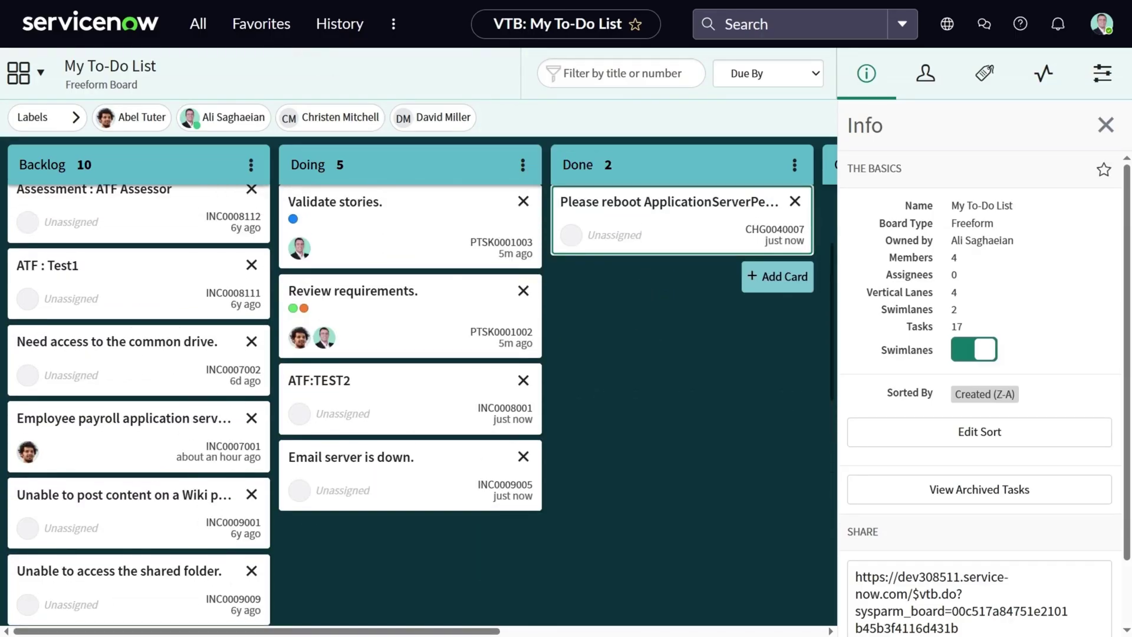
{"action": "left_click", "coordinate": [676, 223]}
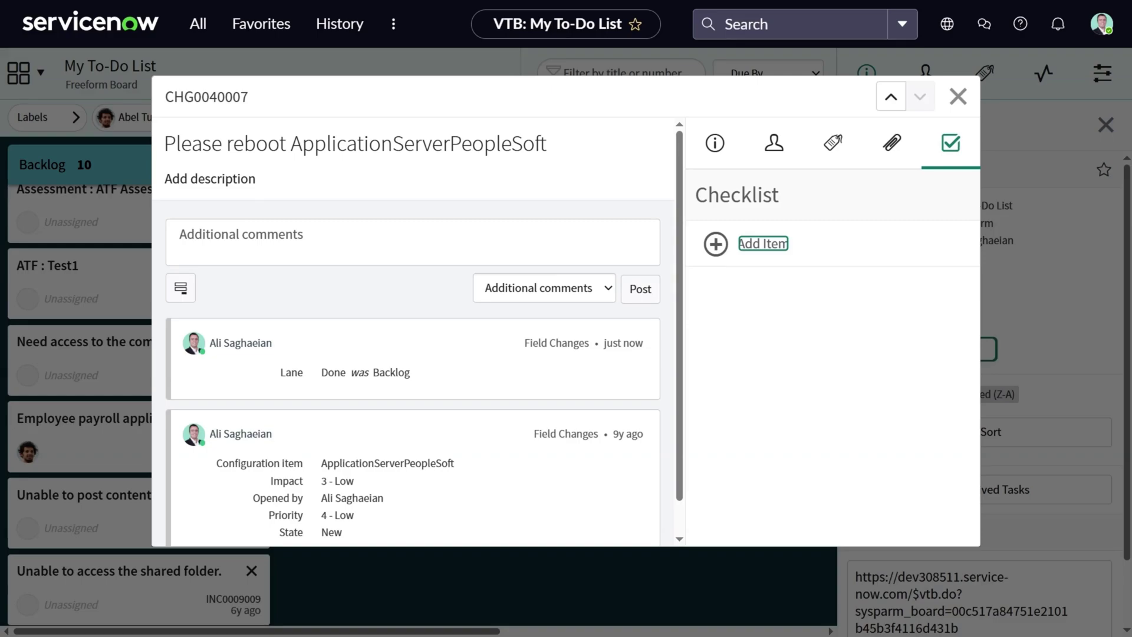
{"action": "key", "text": "Escape"}
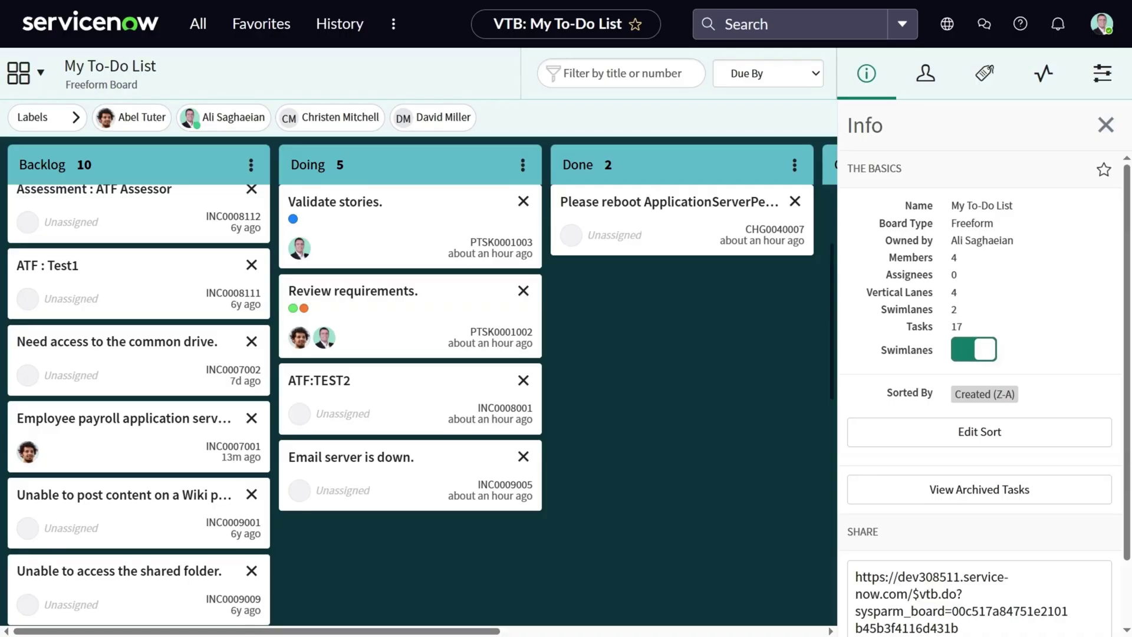
Step: Open the PTSK0001003 'Validate stories.' record from its card and switch it to Default view
{"action": "left_click", "coordinate": [500, 244]}
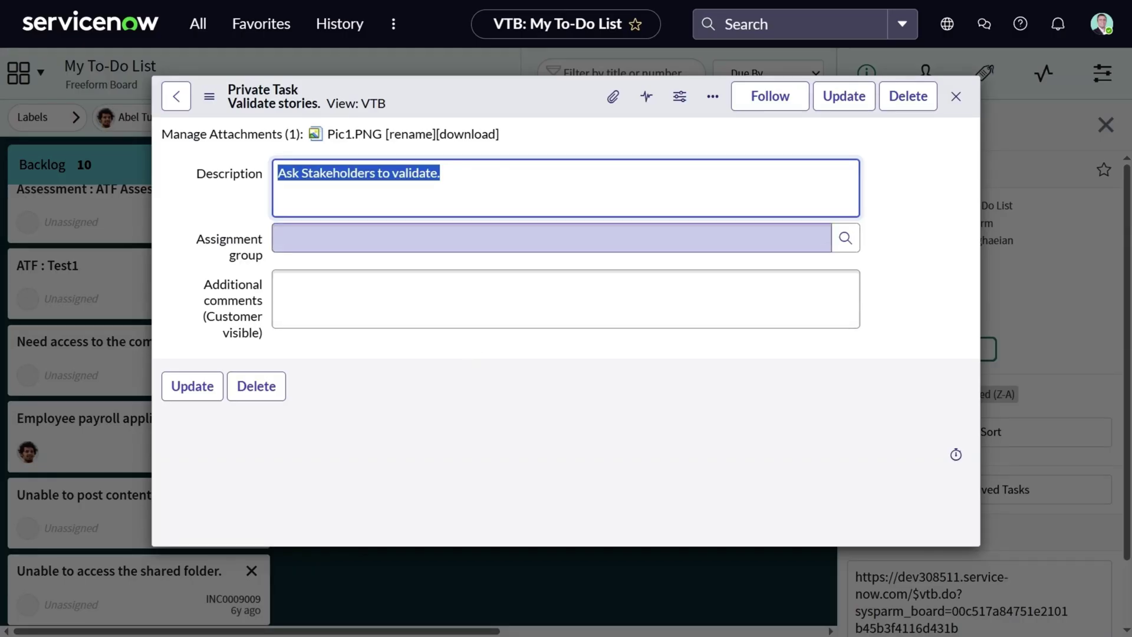
{"action": "left_click", "coordinate": [357, 104]}
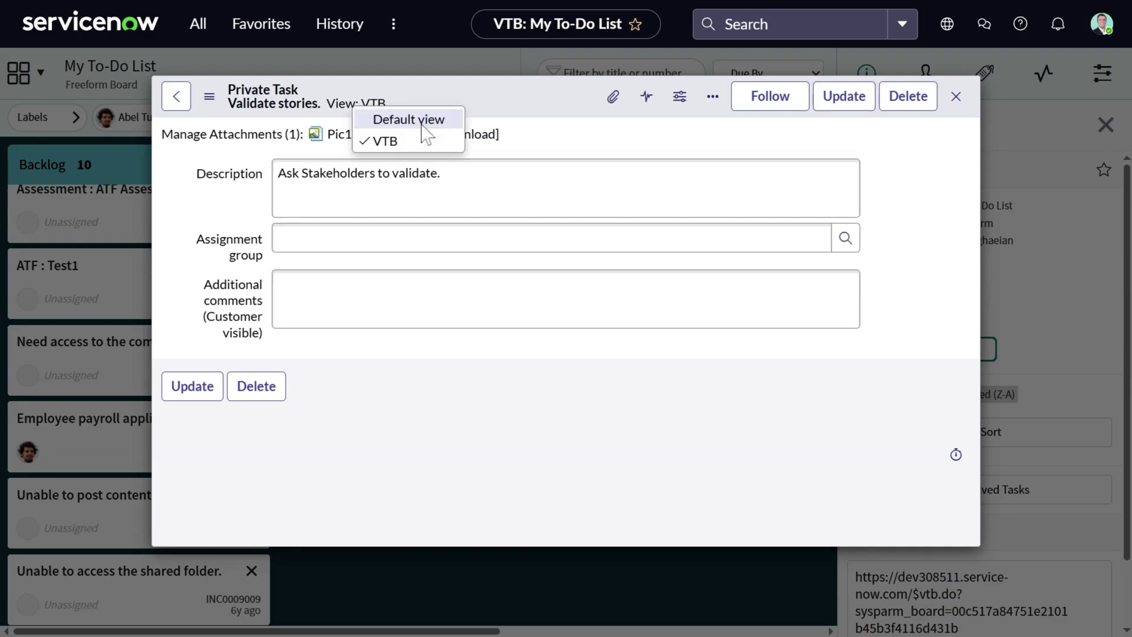
{"action": "left_click", "coordinate": [423, 124]}
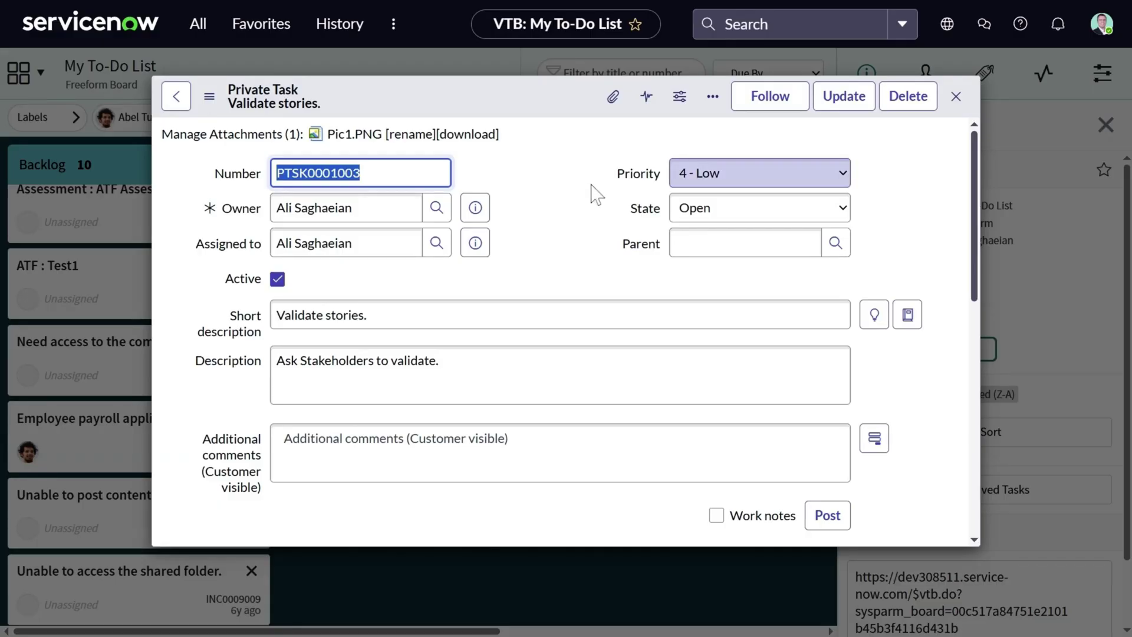
Step: Set 'Validate stories.' to Work in Progress, toggle Active off and on, review Activities, then close
{"action": "left_click", "coordinate": [765, 217]}
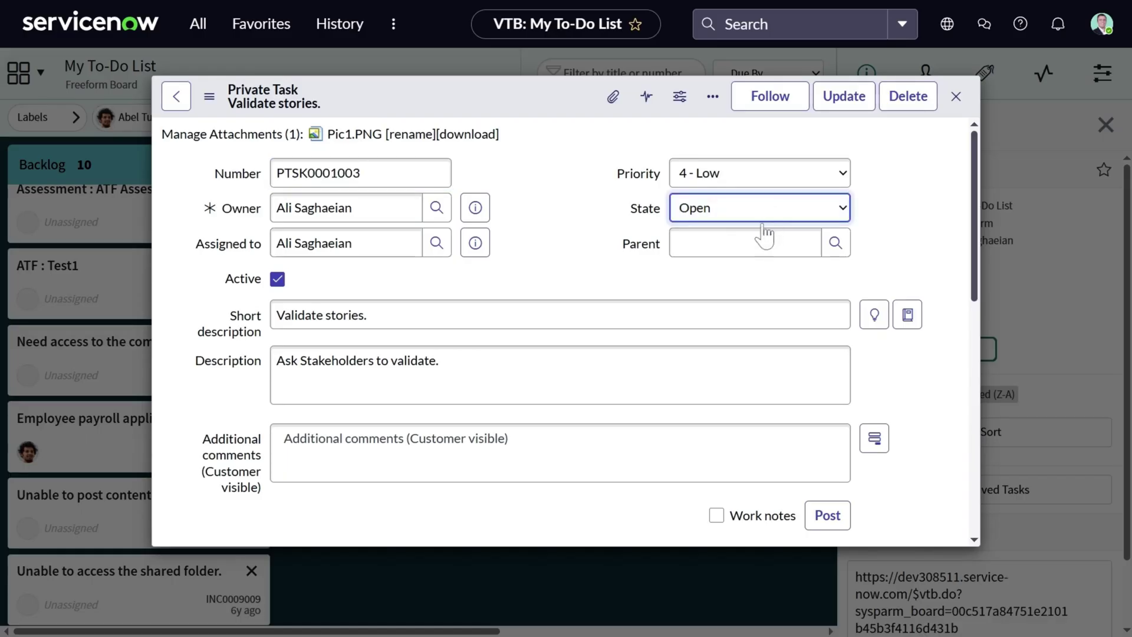
{"action": "left_click", "coordinate": [765, 233]}
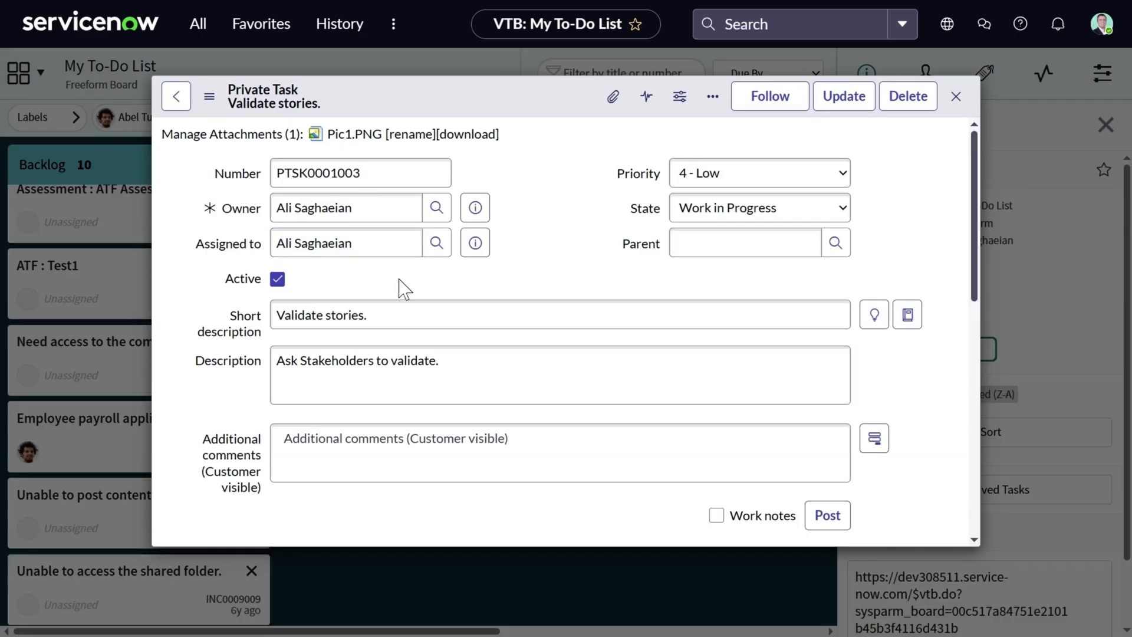
{"action": "left_click", "coordinate": [277, 279]}
{"action": "left_click", "coordinate": [277, 280]}
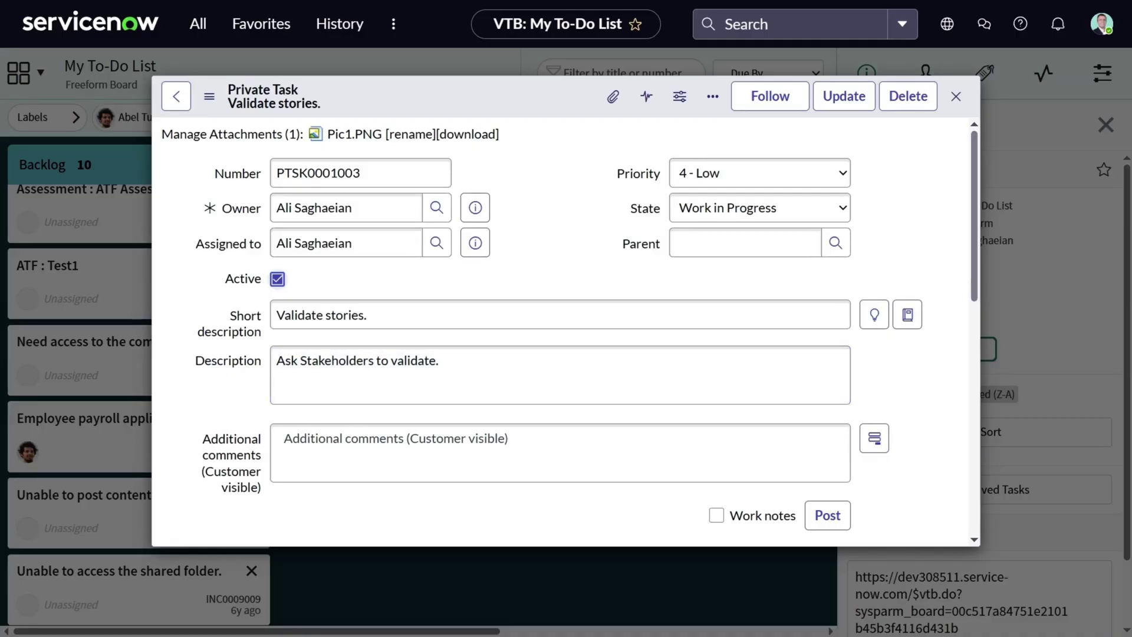
{"action": "scroll", "coordinate": [969, 395], "scroll_direction": "down", "scroll_amount": 5}
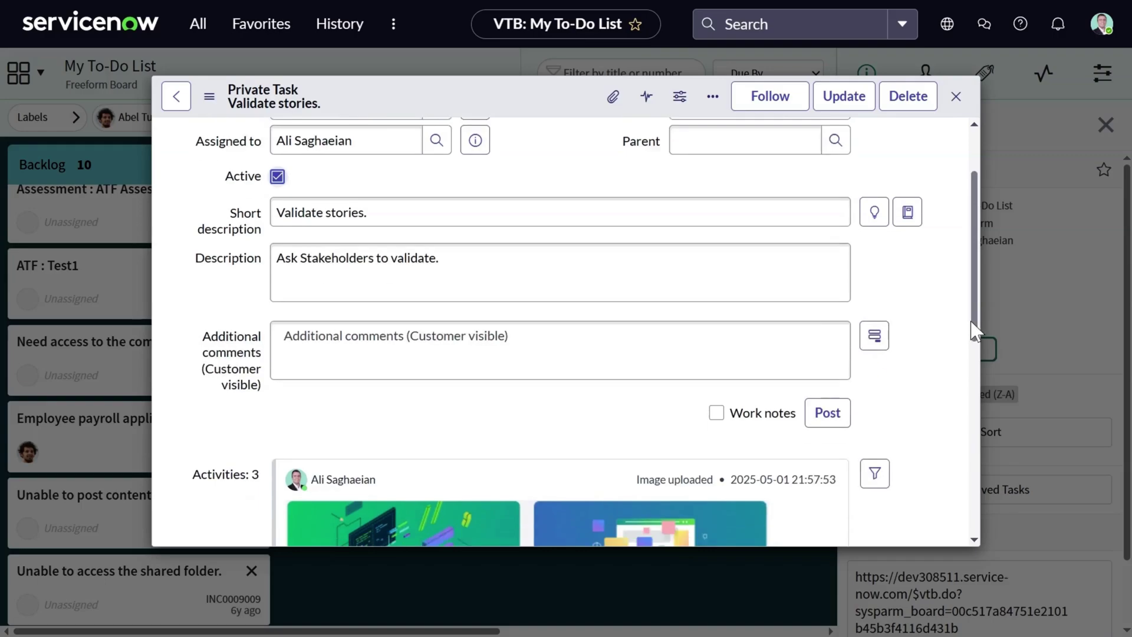
{"action": "left_click_drag", "start_coordinate": [969, 395], "coordinate": [953, 122]}
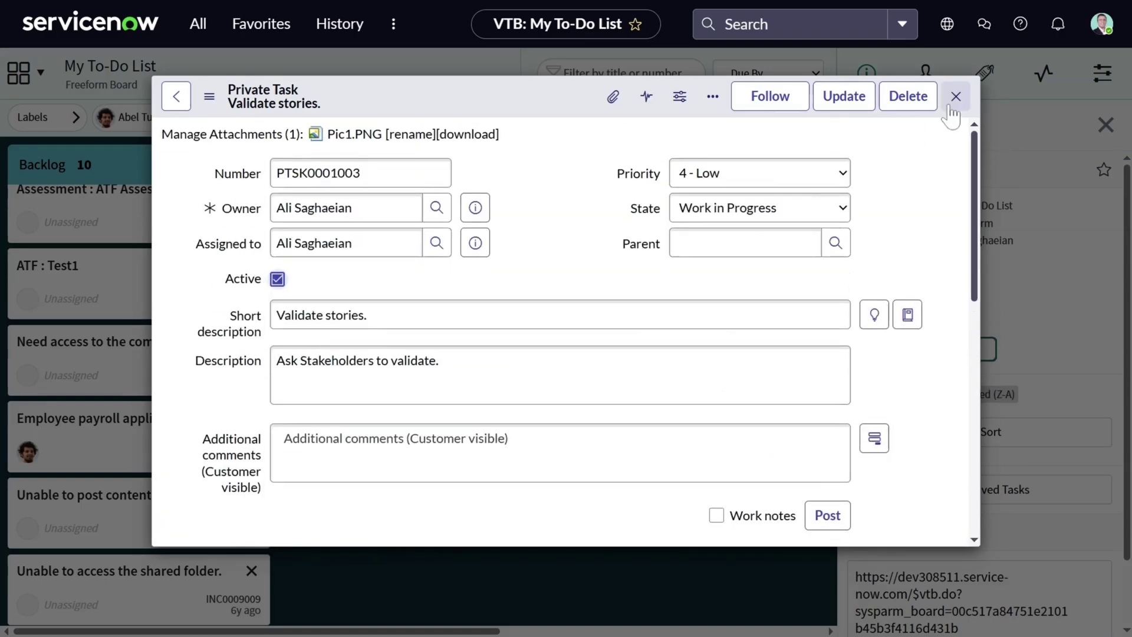
{"action": "left_click", "coordinate": [956, 96]}
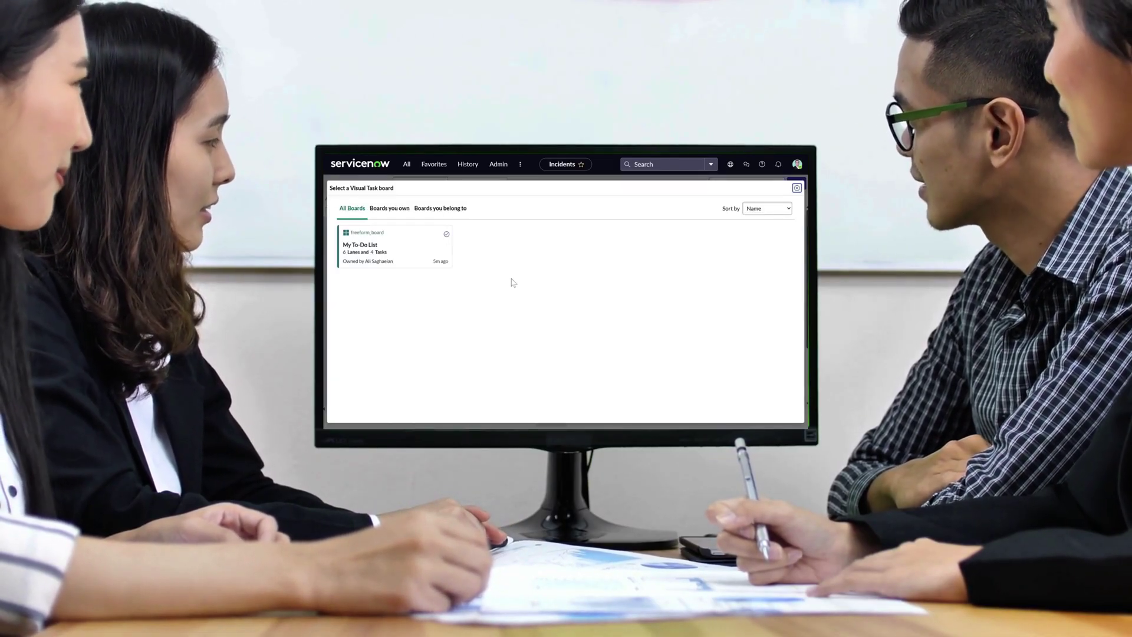
Step: Add the incidents to My To-Do List, then move cards into Week 2 and three requirement cards into Doing
{"action": "left_click", "coordinate": [432, 251]}
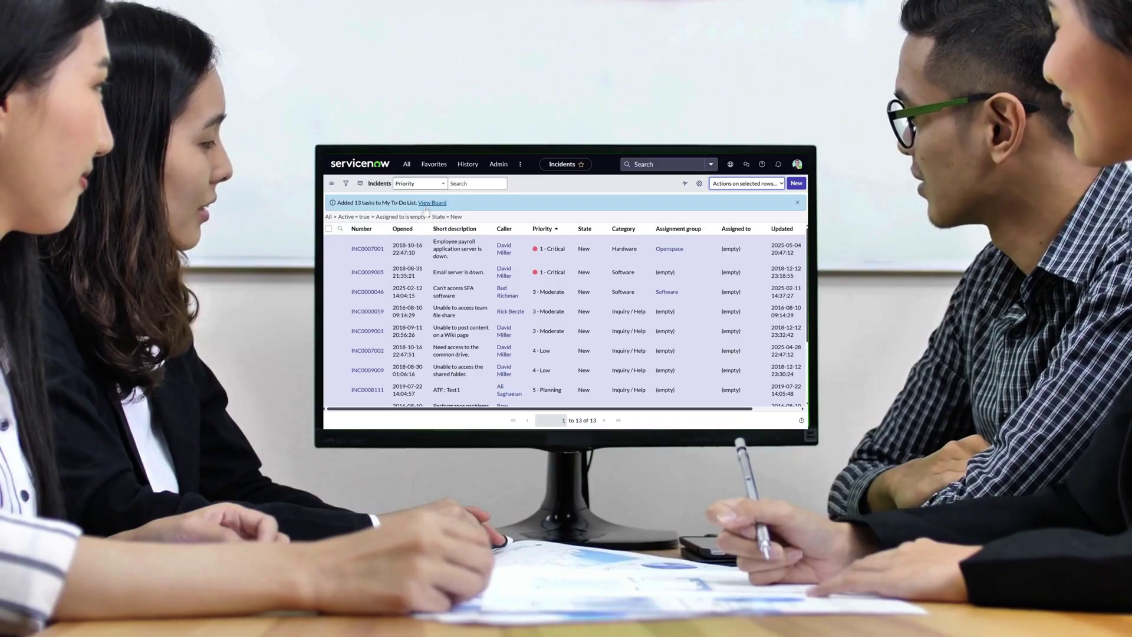
{"action": "left_click", "coordinate": [433, 204]}
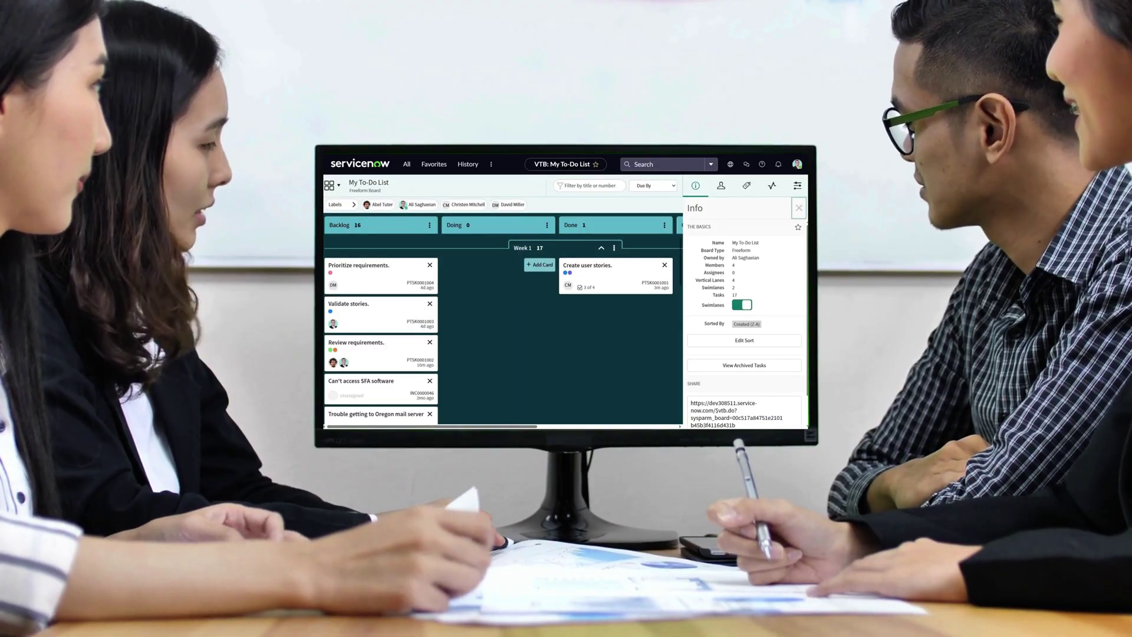
{"action": "scroll", "coordinate": [366, 287], "scroll_direction": "down", "scroll_amount": 5}
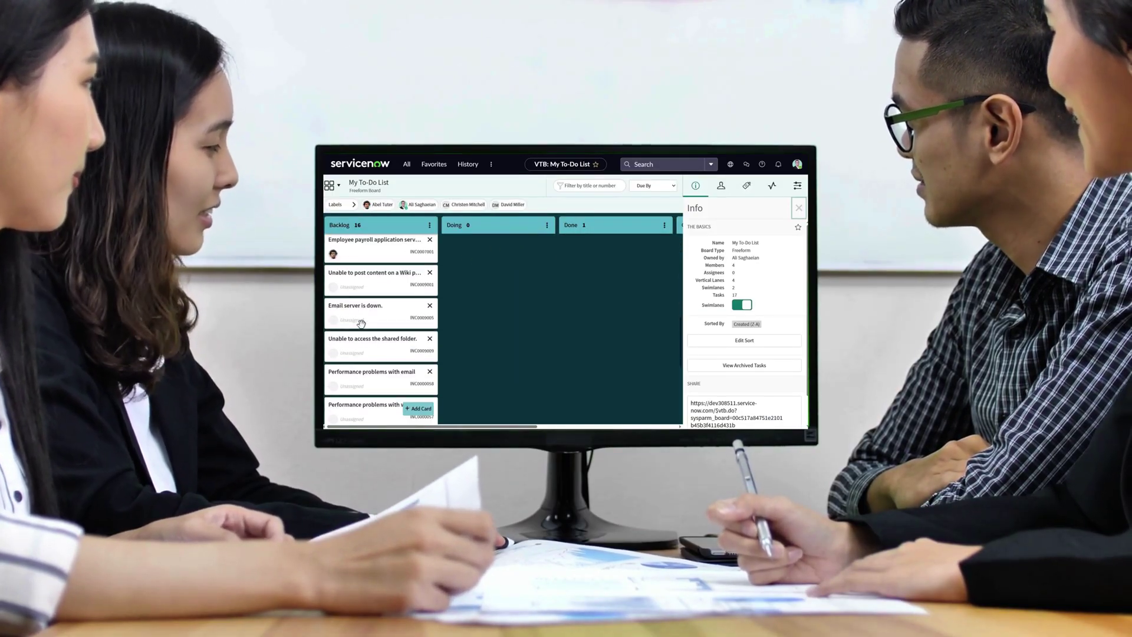
{"action": "left_click_drag", "start_coordinate": [366, 287], "coordinate": [386, 375]}
{"action": "scroll", "coordinate": [386, 375], "scroll_direction": "up", "scroll_amount": 5}
{"action": "left_click_drag", "start_coordinate": [379, 266], "coordinate": [498, 273]}
{"action": "left_click_drag", "start_coordinate": [379, 301], "coordinate": [498, 307]}
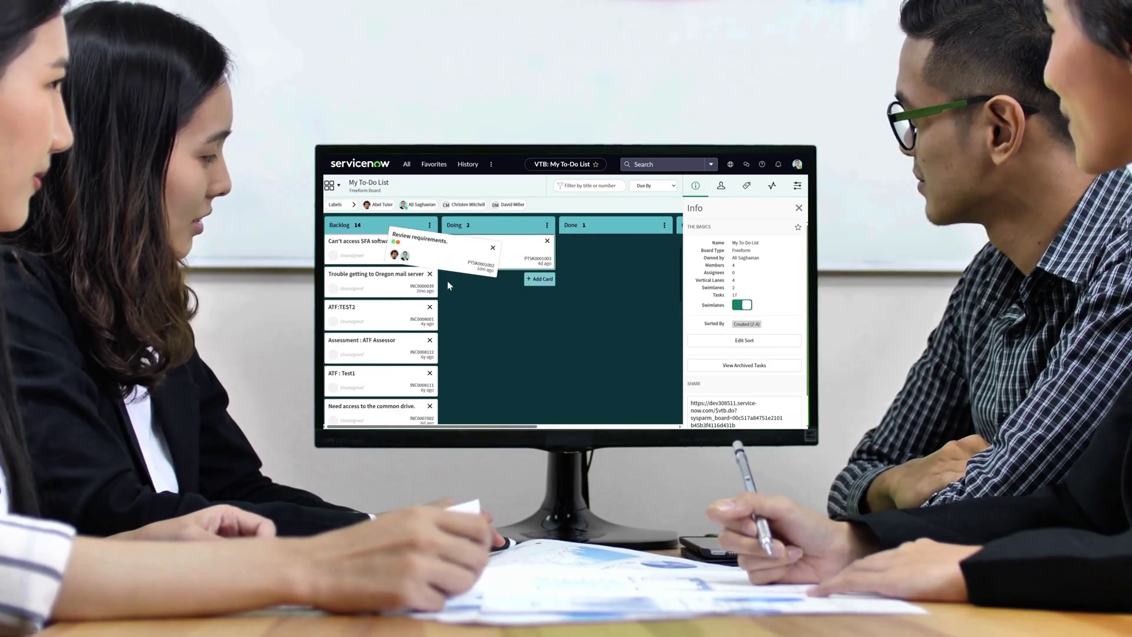
{"action": "left_click_drag", "start_coordinate": [379, 331], "coordinate": [498, 348]}
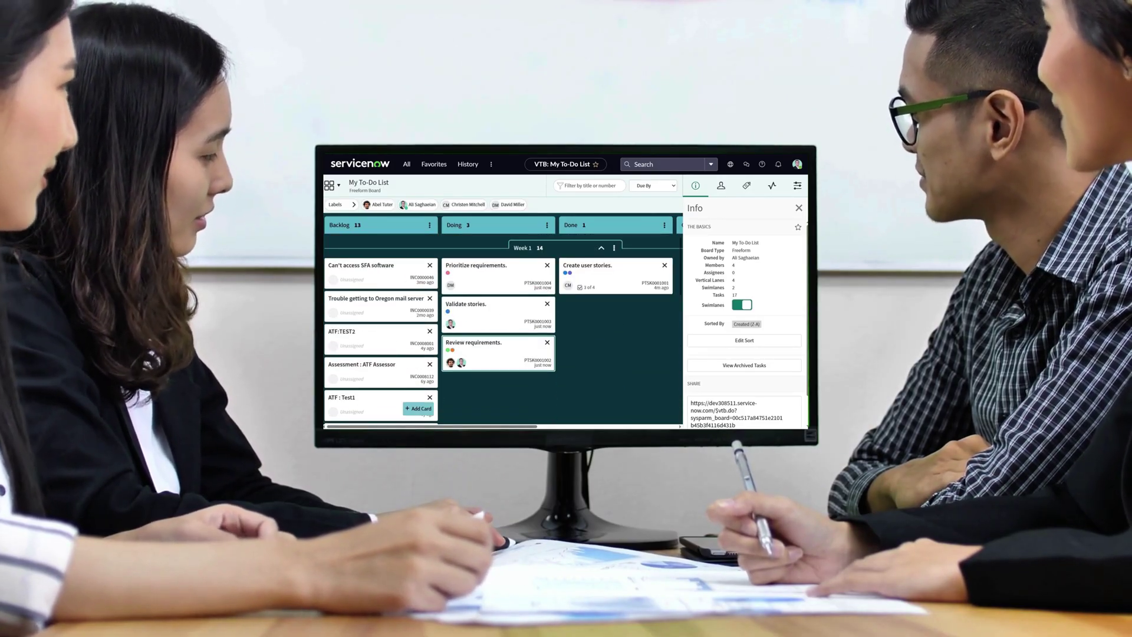
Step: Add change request CHG0040007 to My To-Do List and return to the board
{"action": "left_click", "coordinate": [332, 185]}
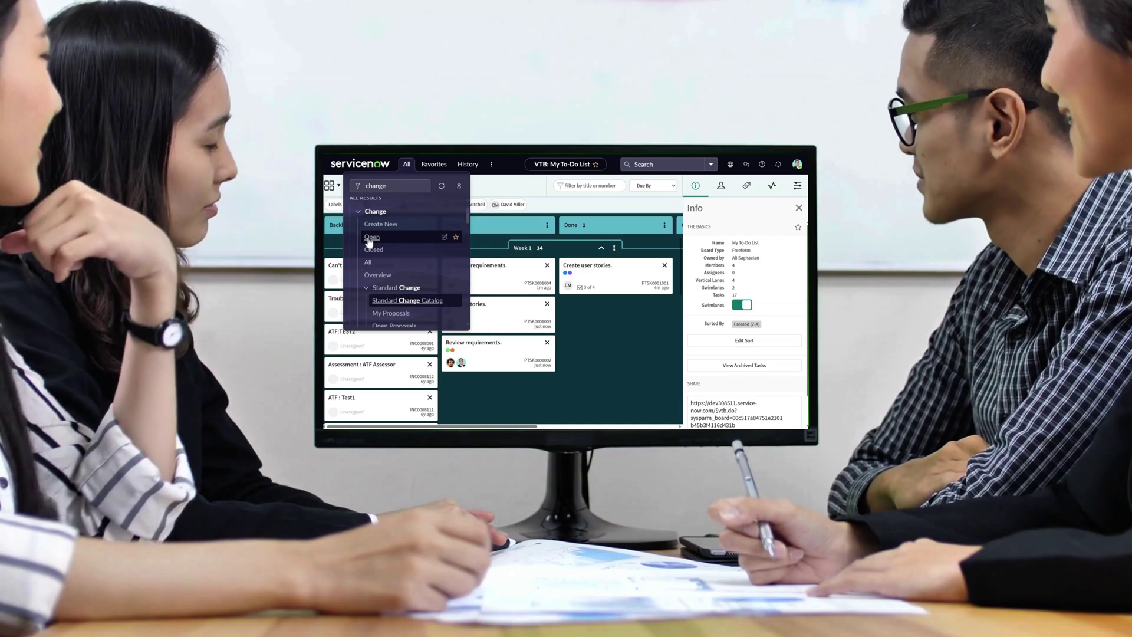
{"action": "left_click", "coordinate": [370, 242]}
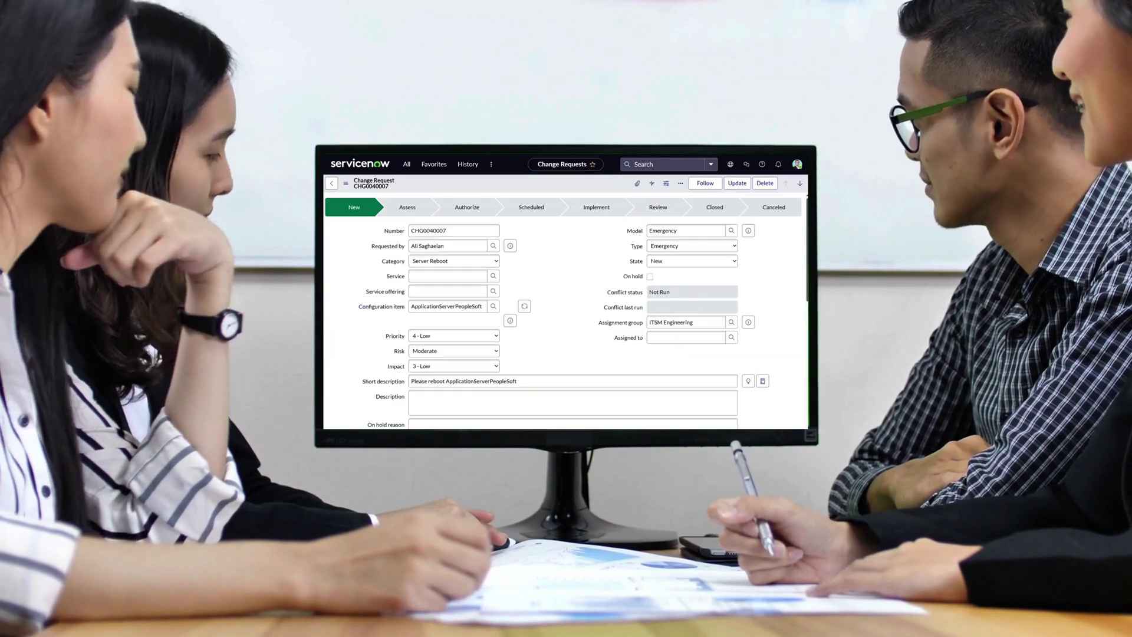
{"action": "left_click", "coordinate": [651, 183]}
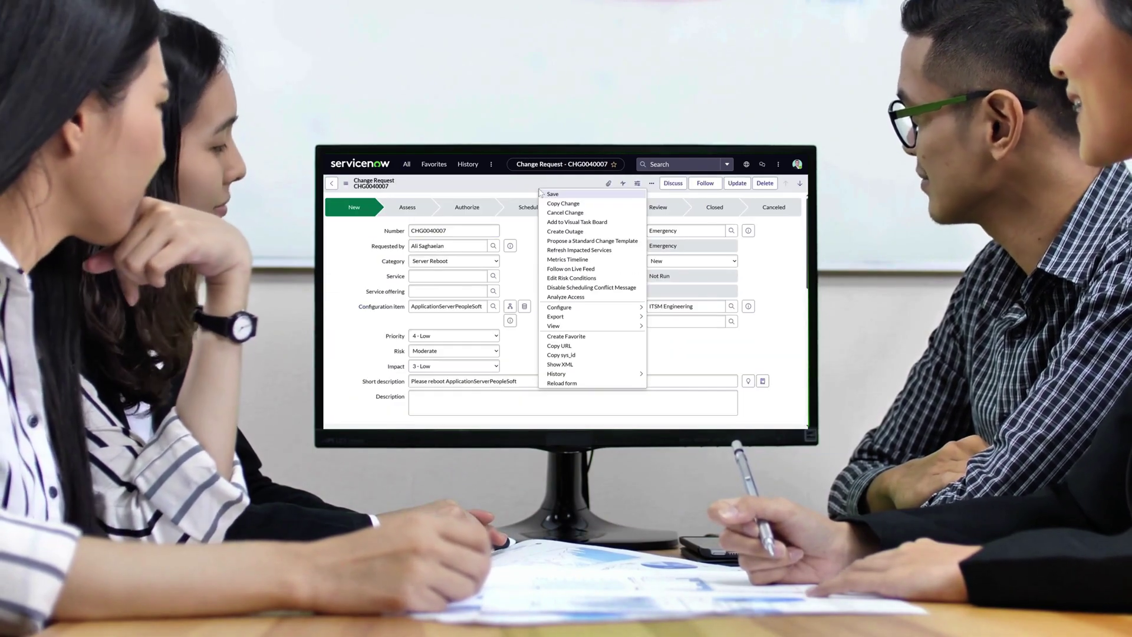
{"action": "left_click", "coordinate": [590, 221]}
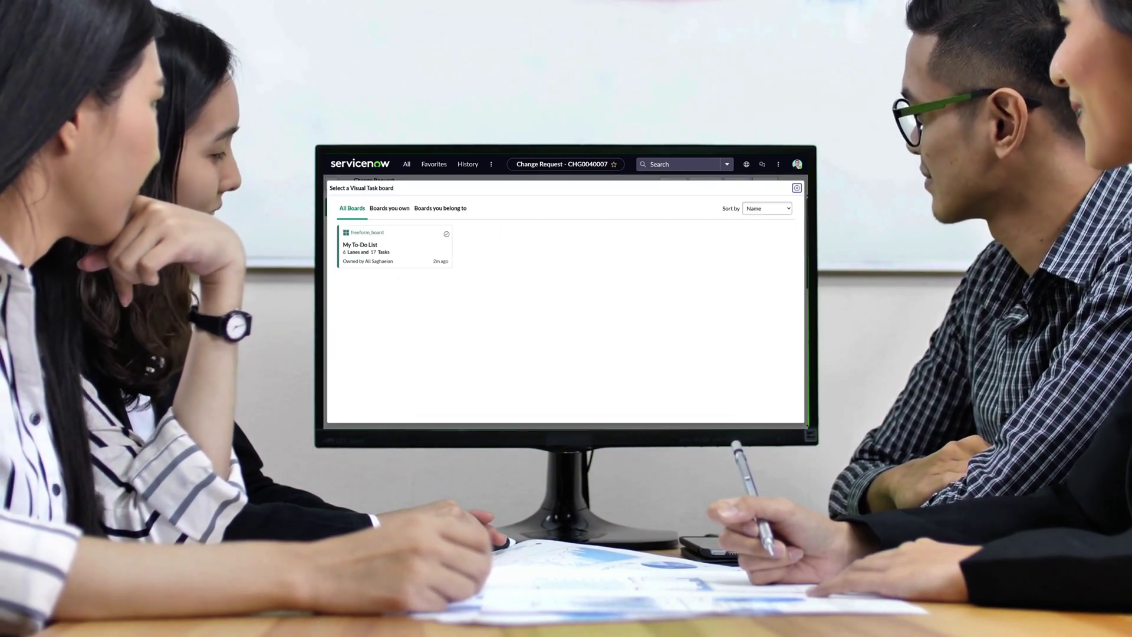
{"action": "left_click", "coordinate": [393, 246]}
{"action": "left_click", "coordinate": [393, 246]}
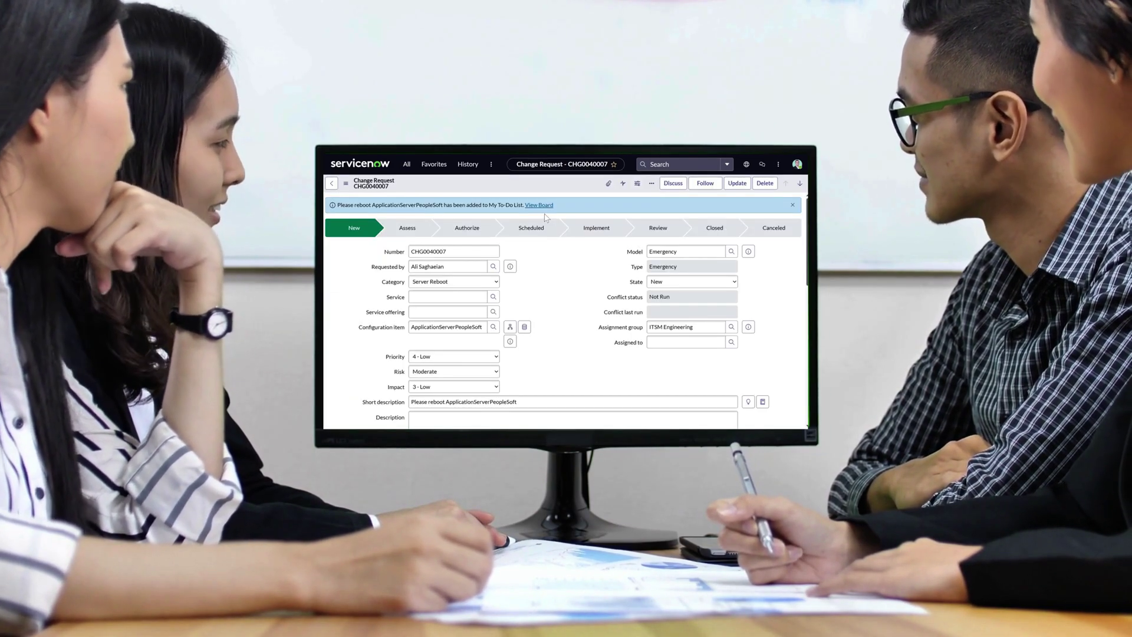
{"action": "left_click", "coordinate": [540, 206]}
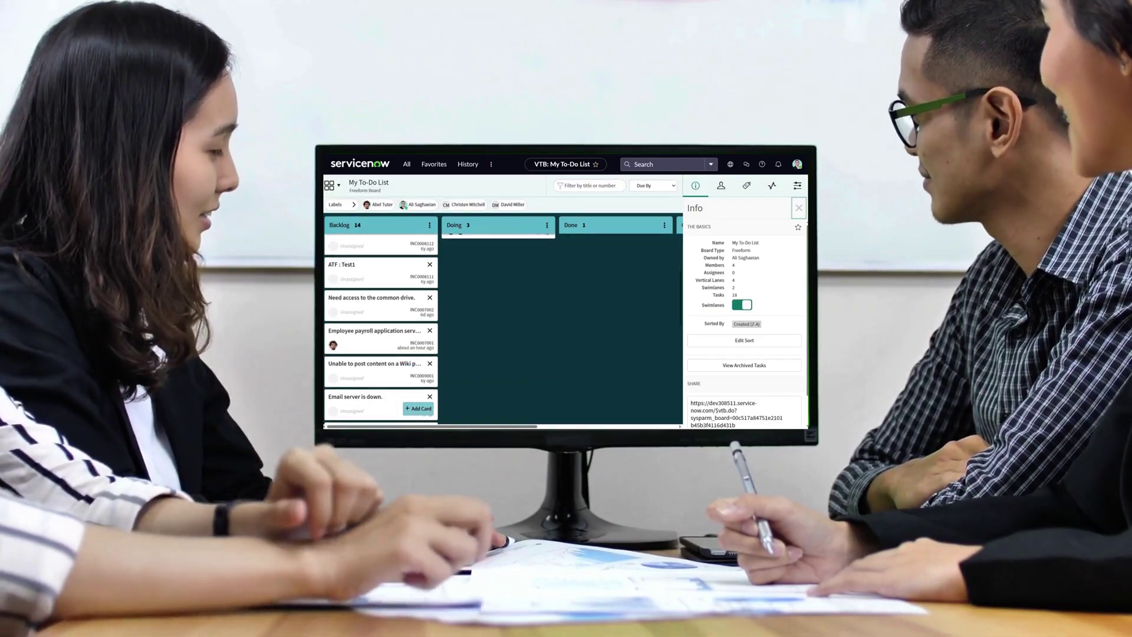